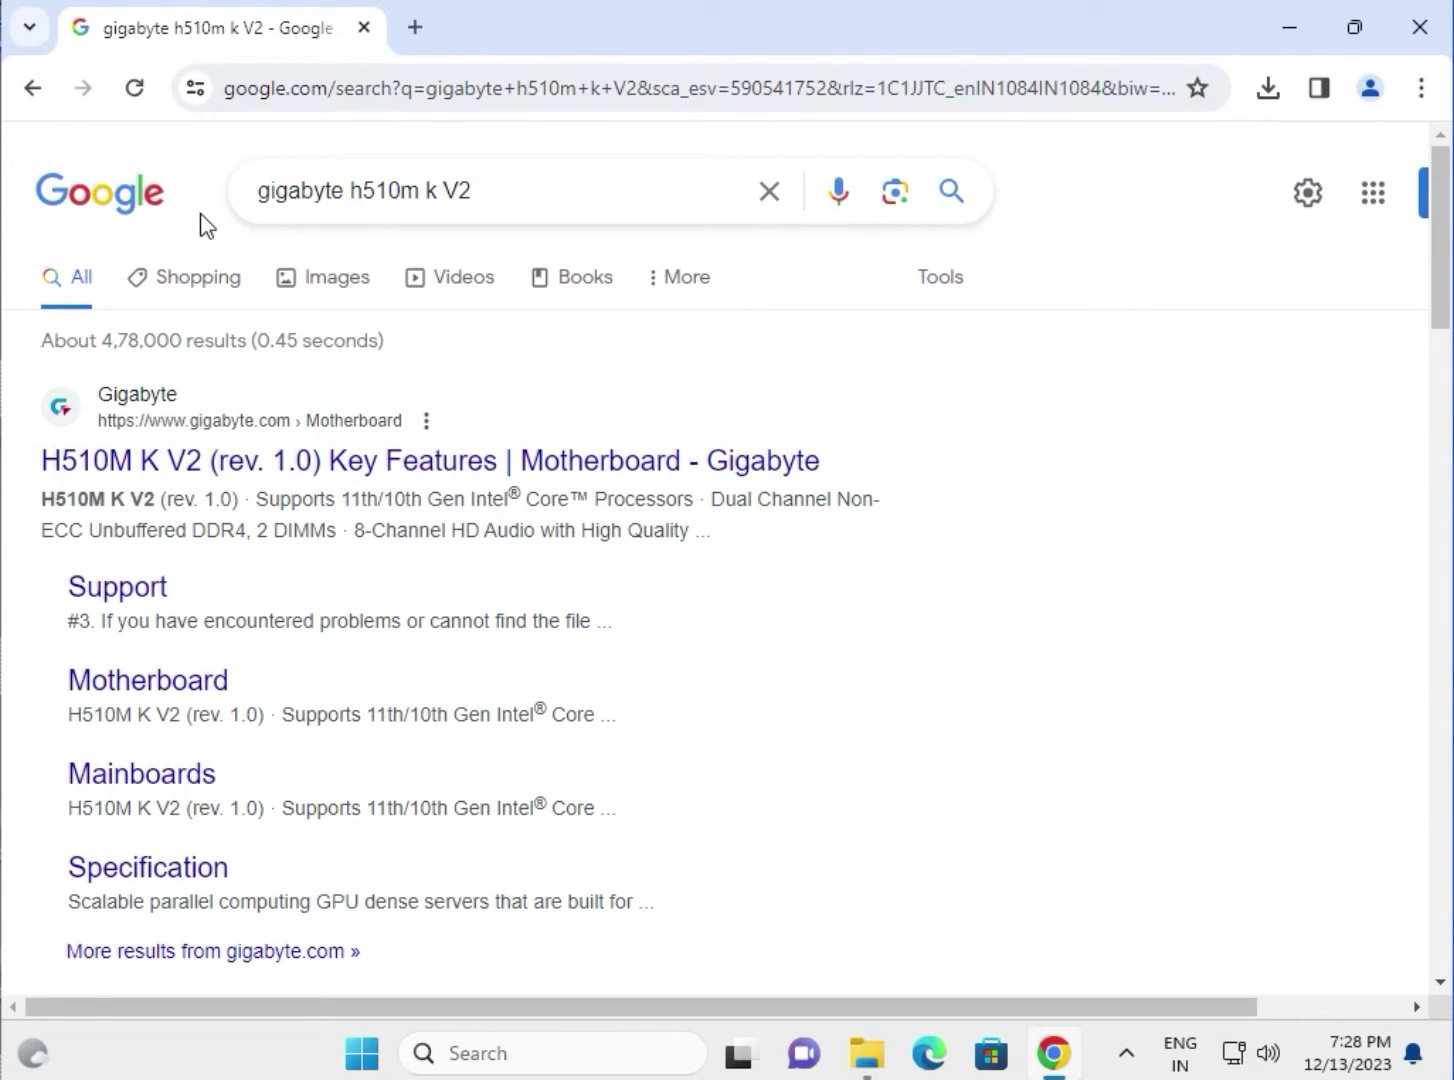
Open the 'H510M K V2 (rev. 1.0) Key Features' search result in a new browser tab.
right_click(216, 468)
click(281, 493)
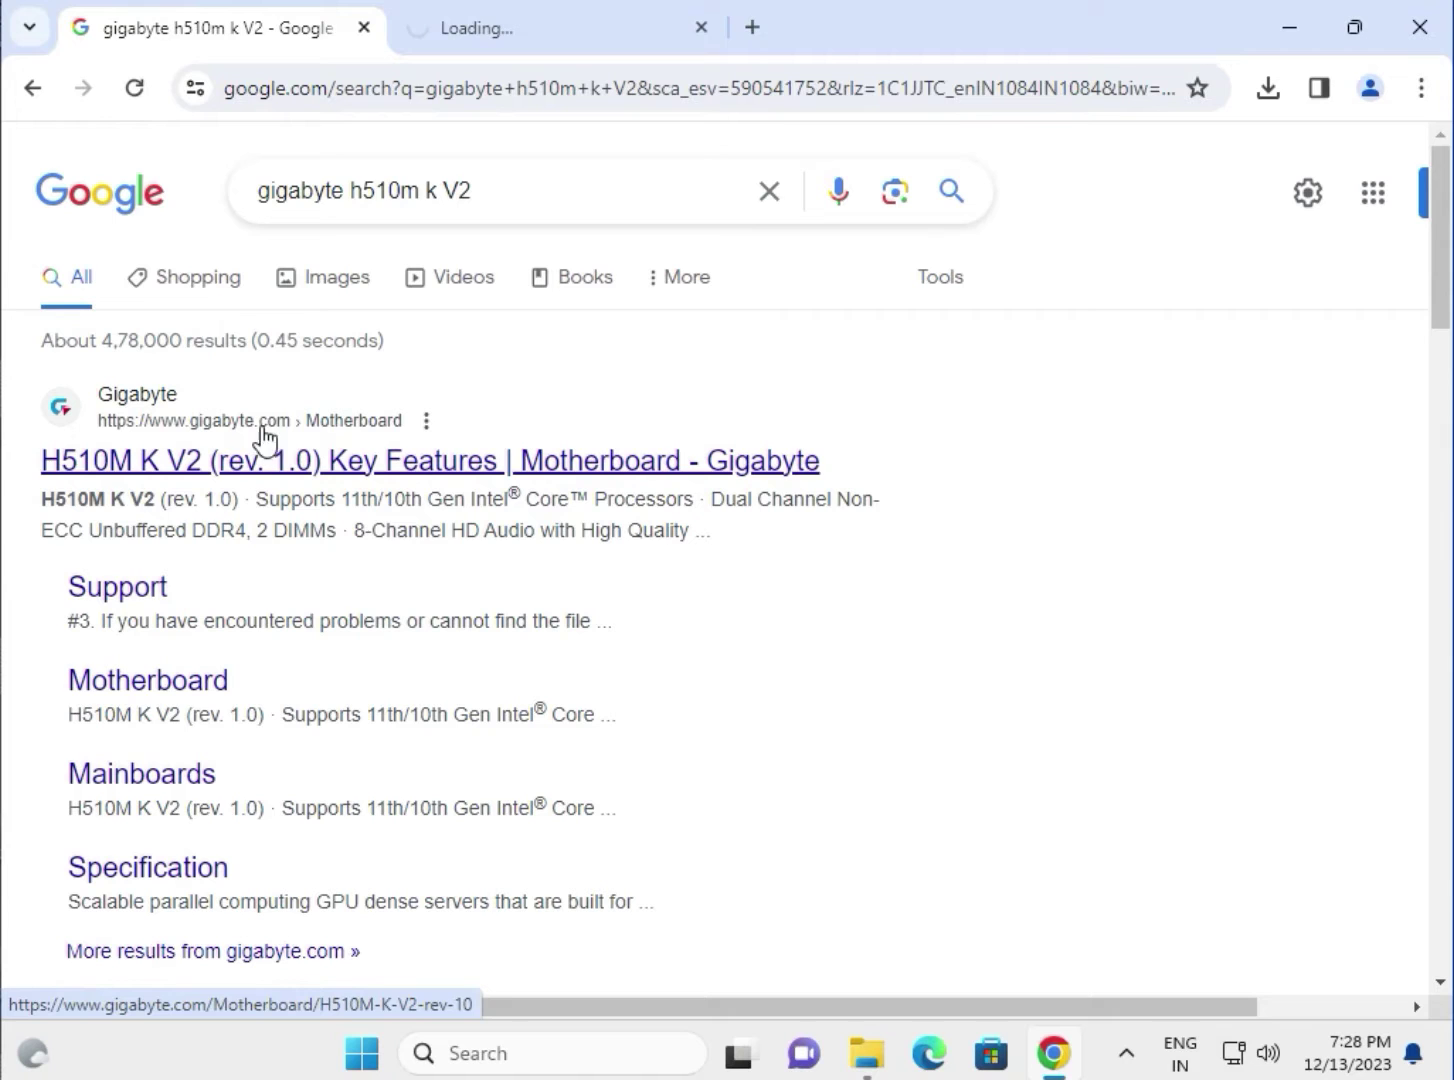
Go to the board's Support page and filter drivers to Windows 11 64bit.
click(526, 30)
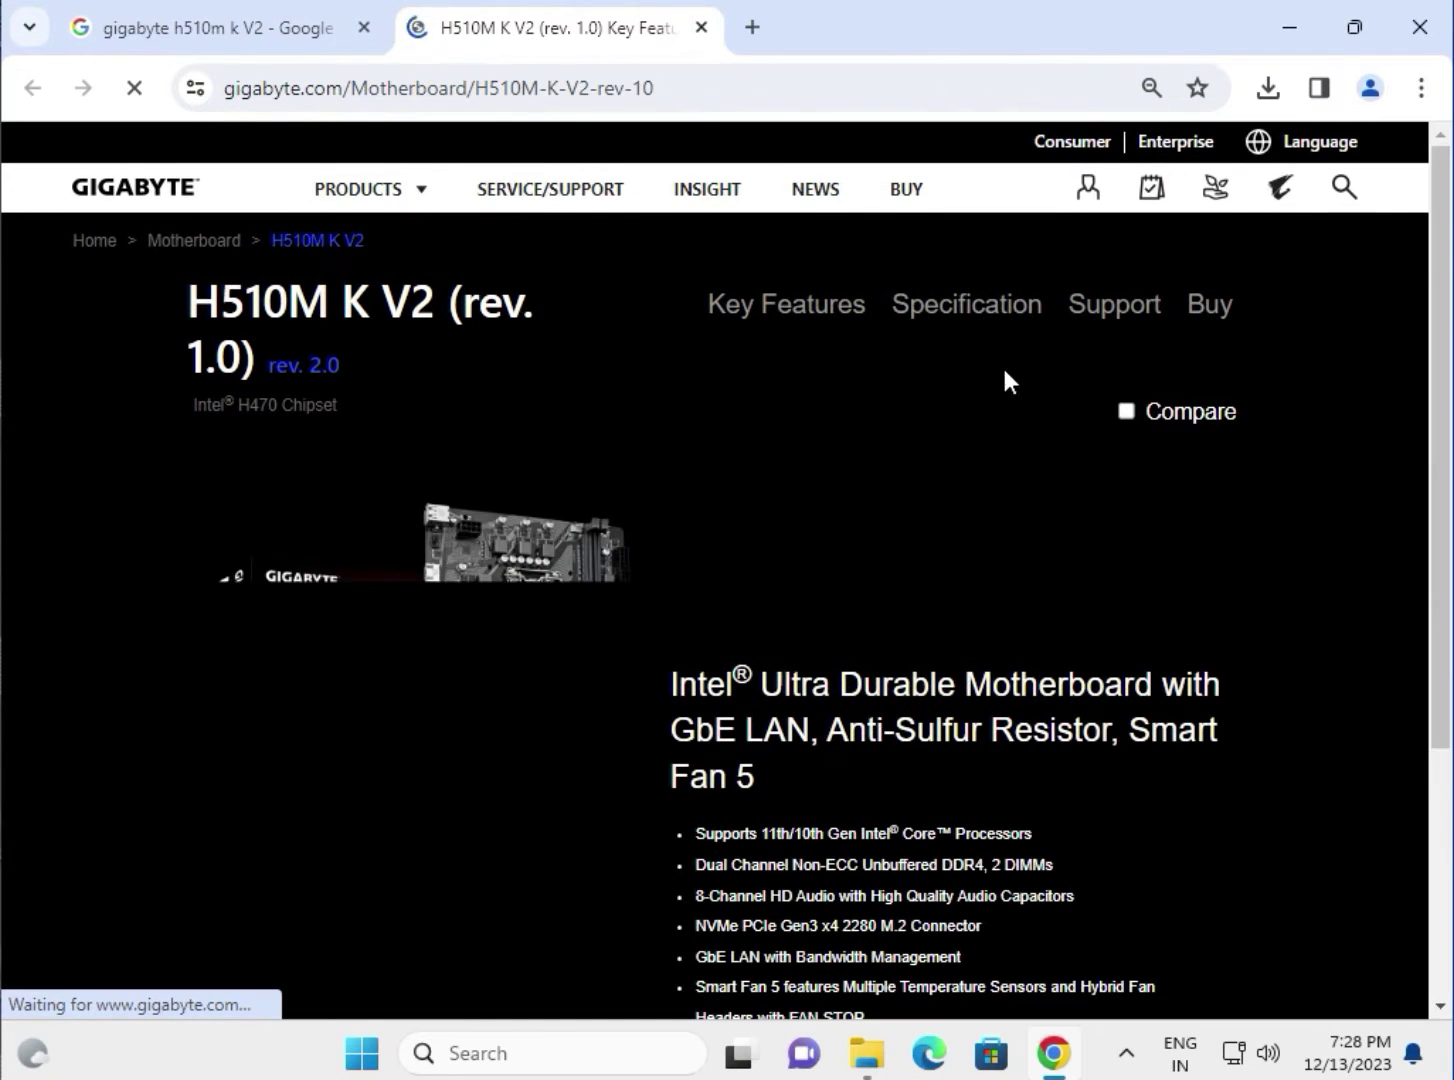
click(1100, 326)
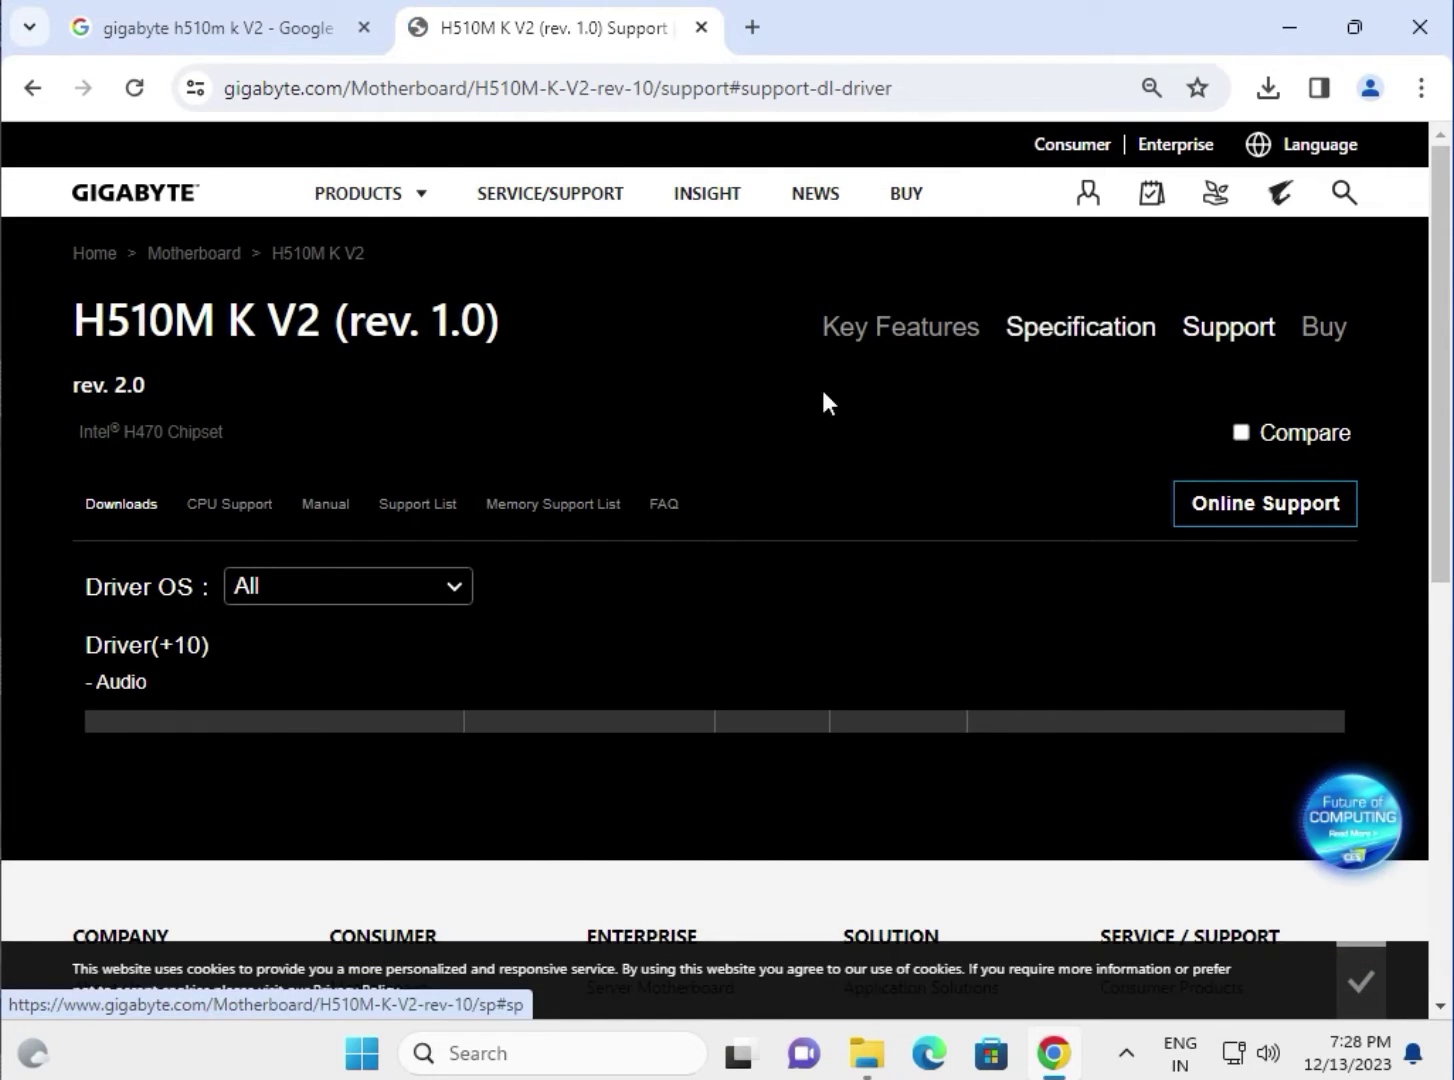
click(306, 588)
click(318, 620)
Scroll down and expand the BIOS downloads section.
scroll(387, 680, down, 2)
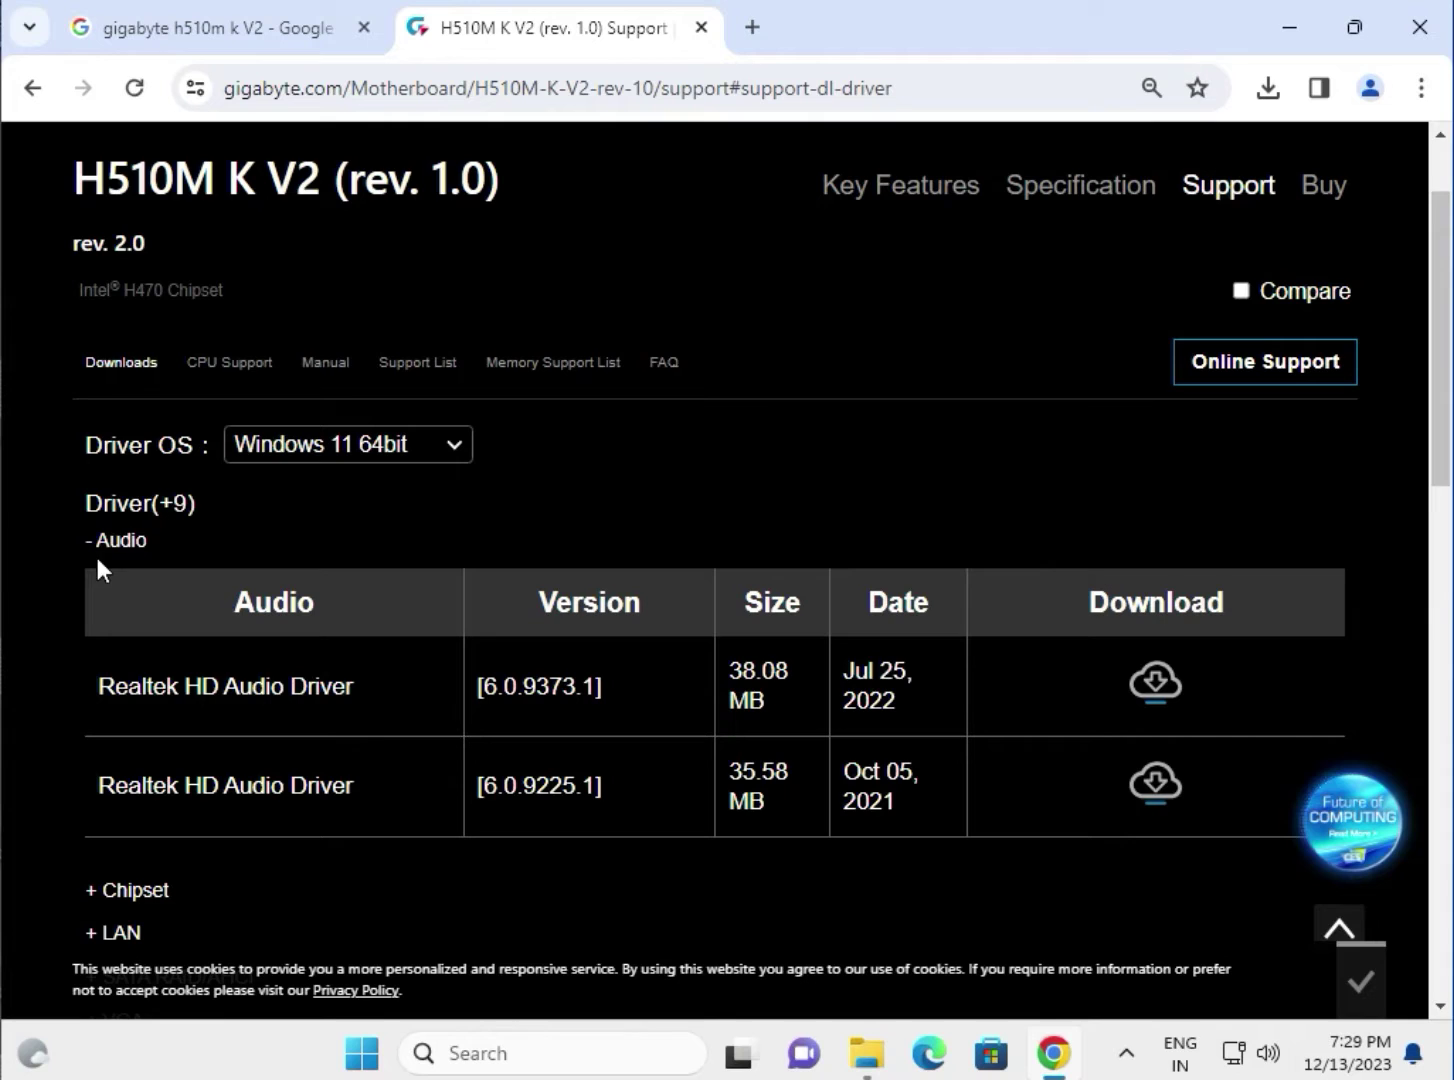
drag(149, 540, 152, 546)
scroll(201, 766, down, 2)
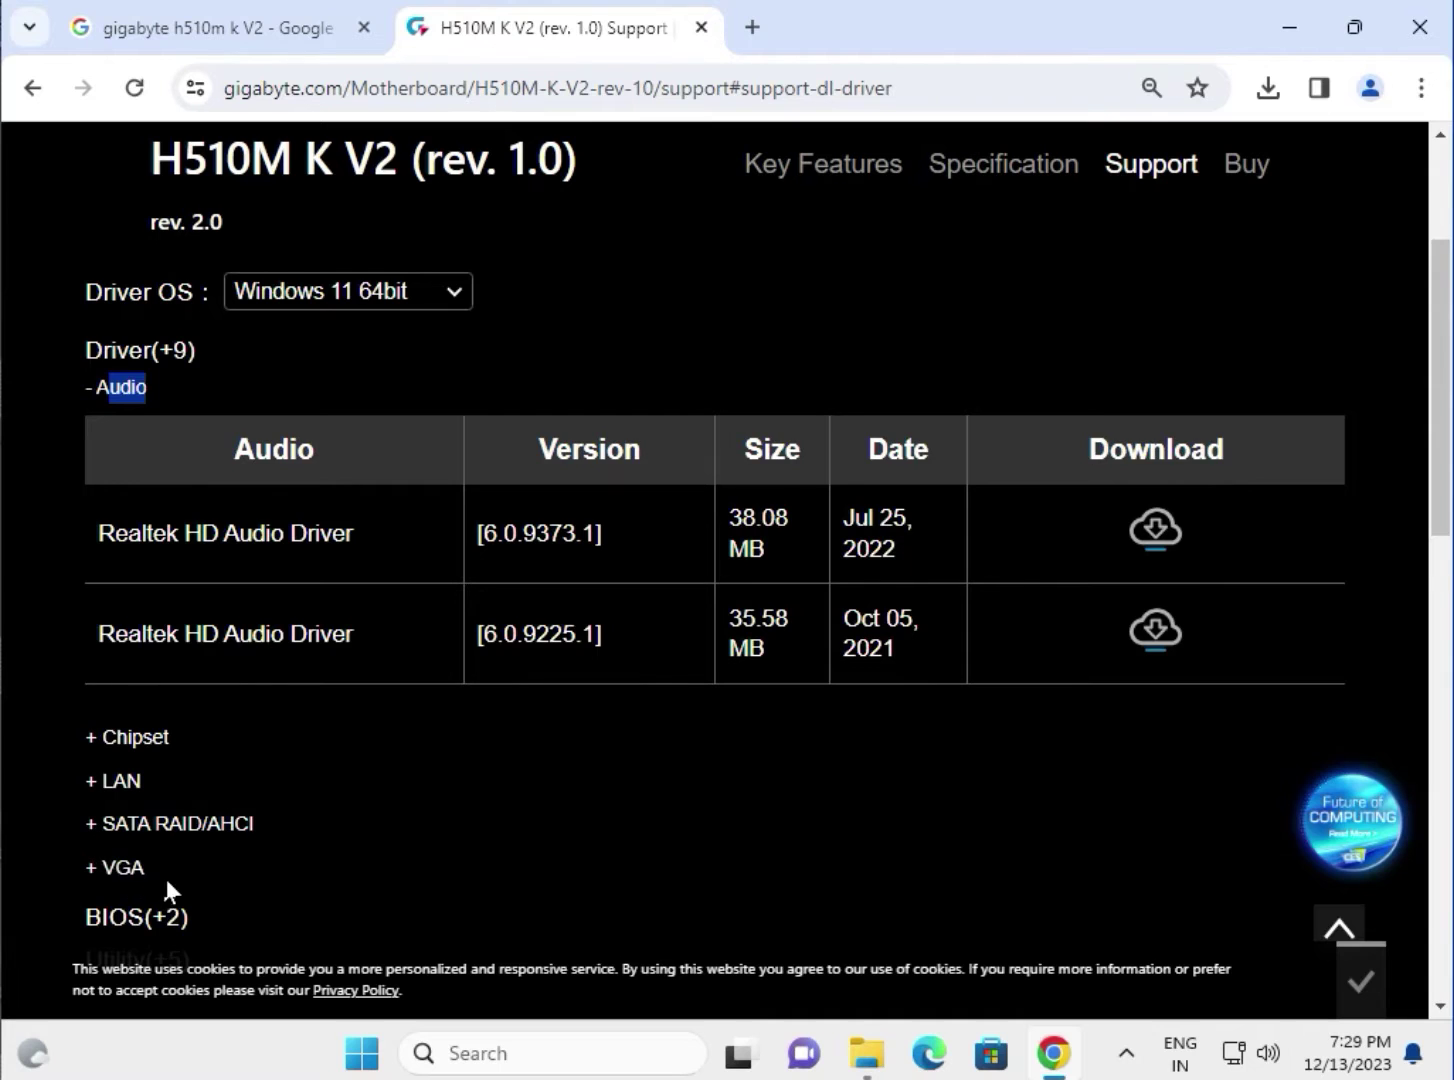
scroll(140, 880, down, 2)
click(145, 784)
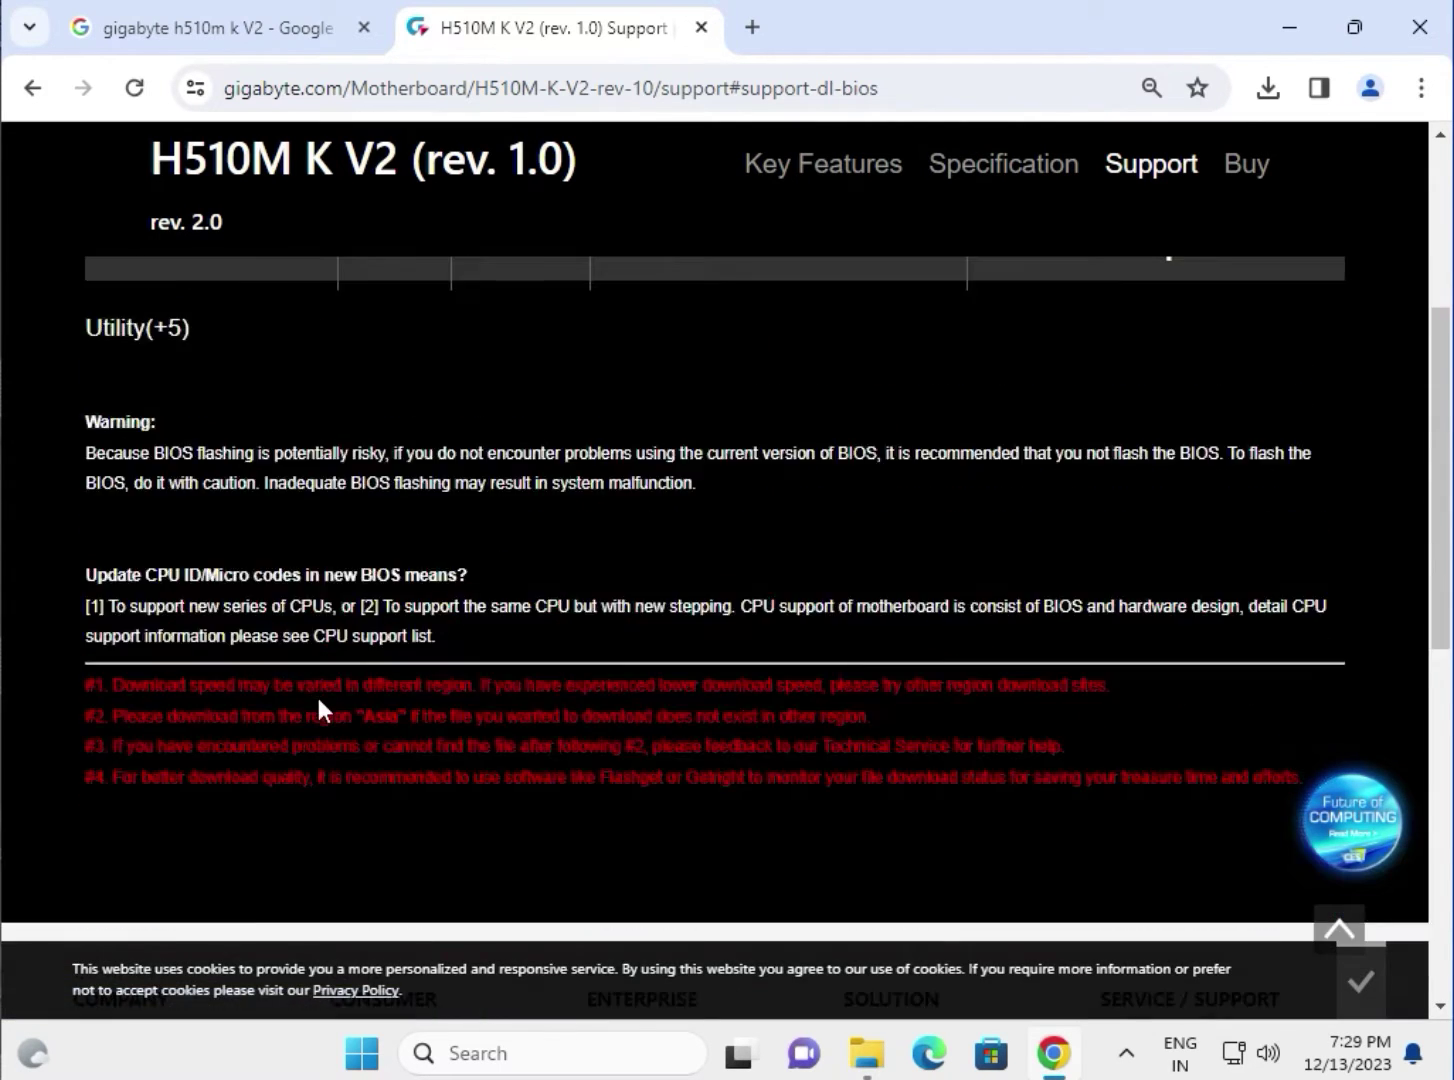
scroll(294, 770, down, 2)
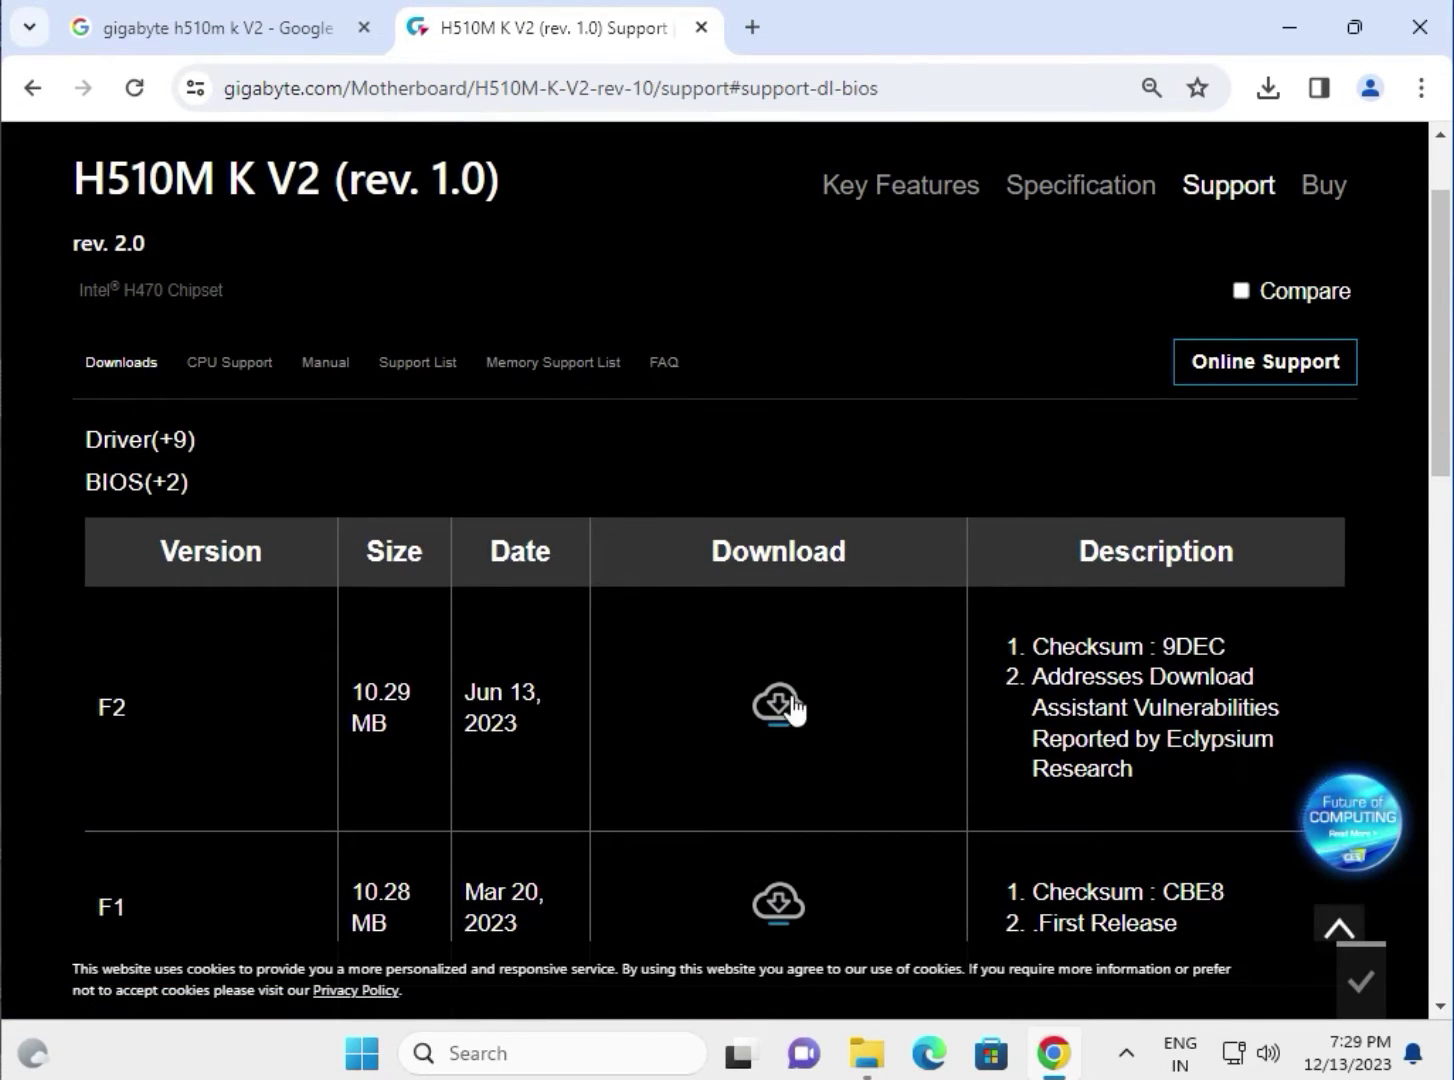
scroll(690, 746, up, 2)
Return to the driver list and download Realtek HD Audio Driver 6.0.9373.1.
click(154, 575)
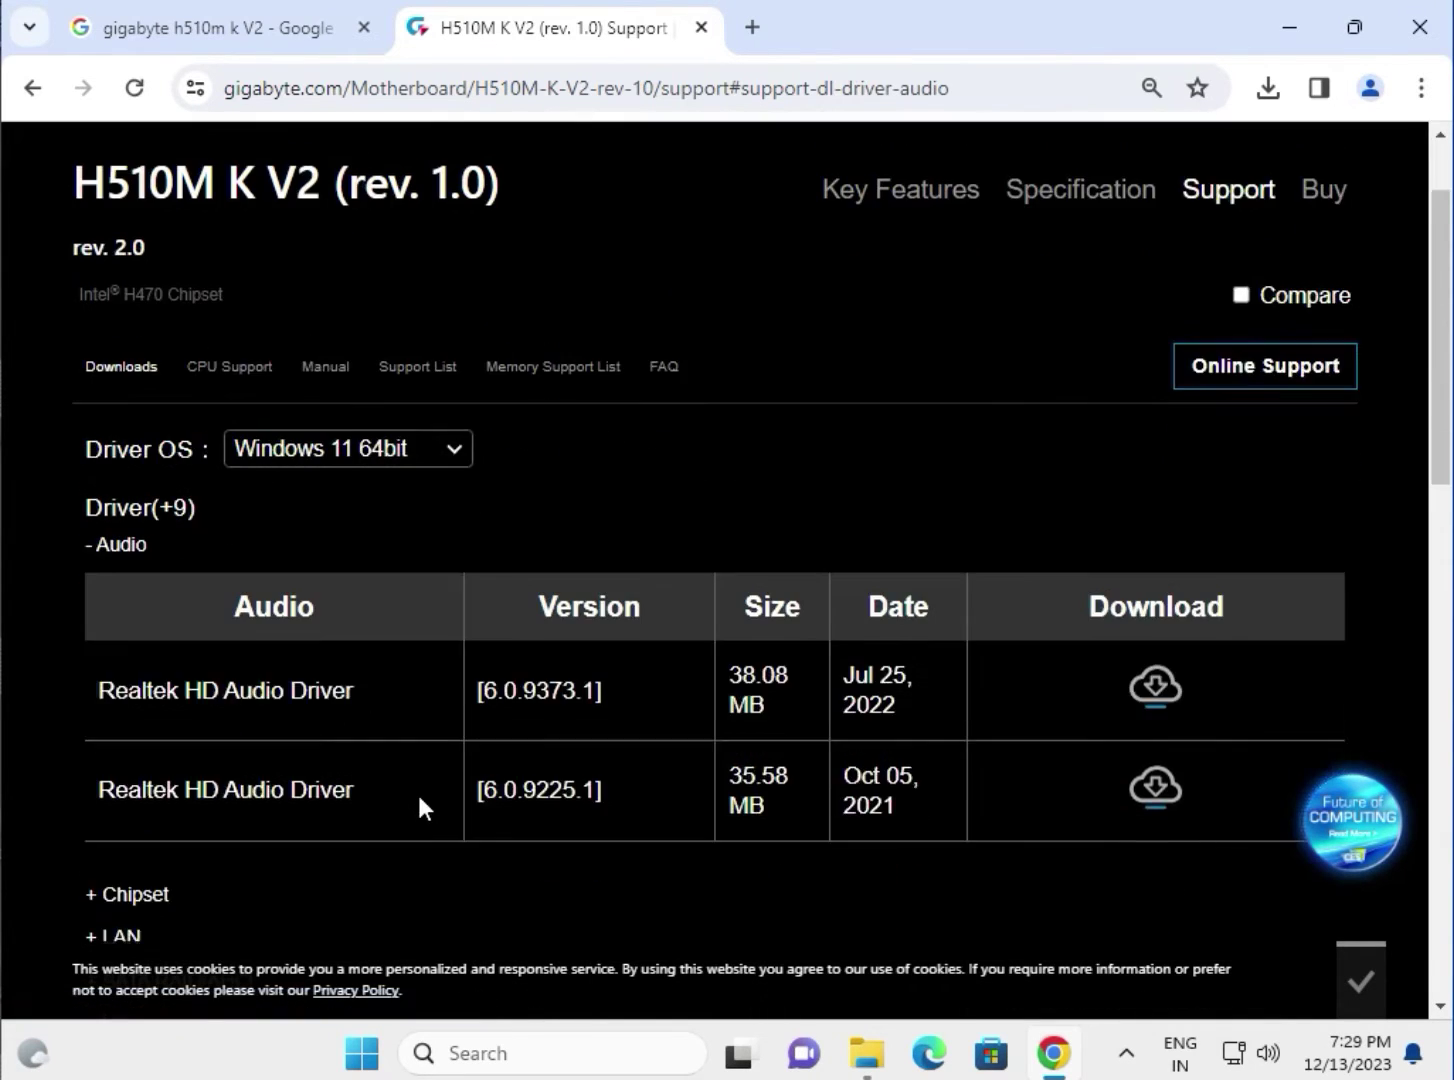
scroll(668, 801, down, 2)
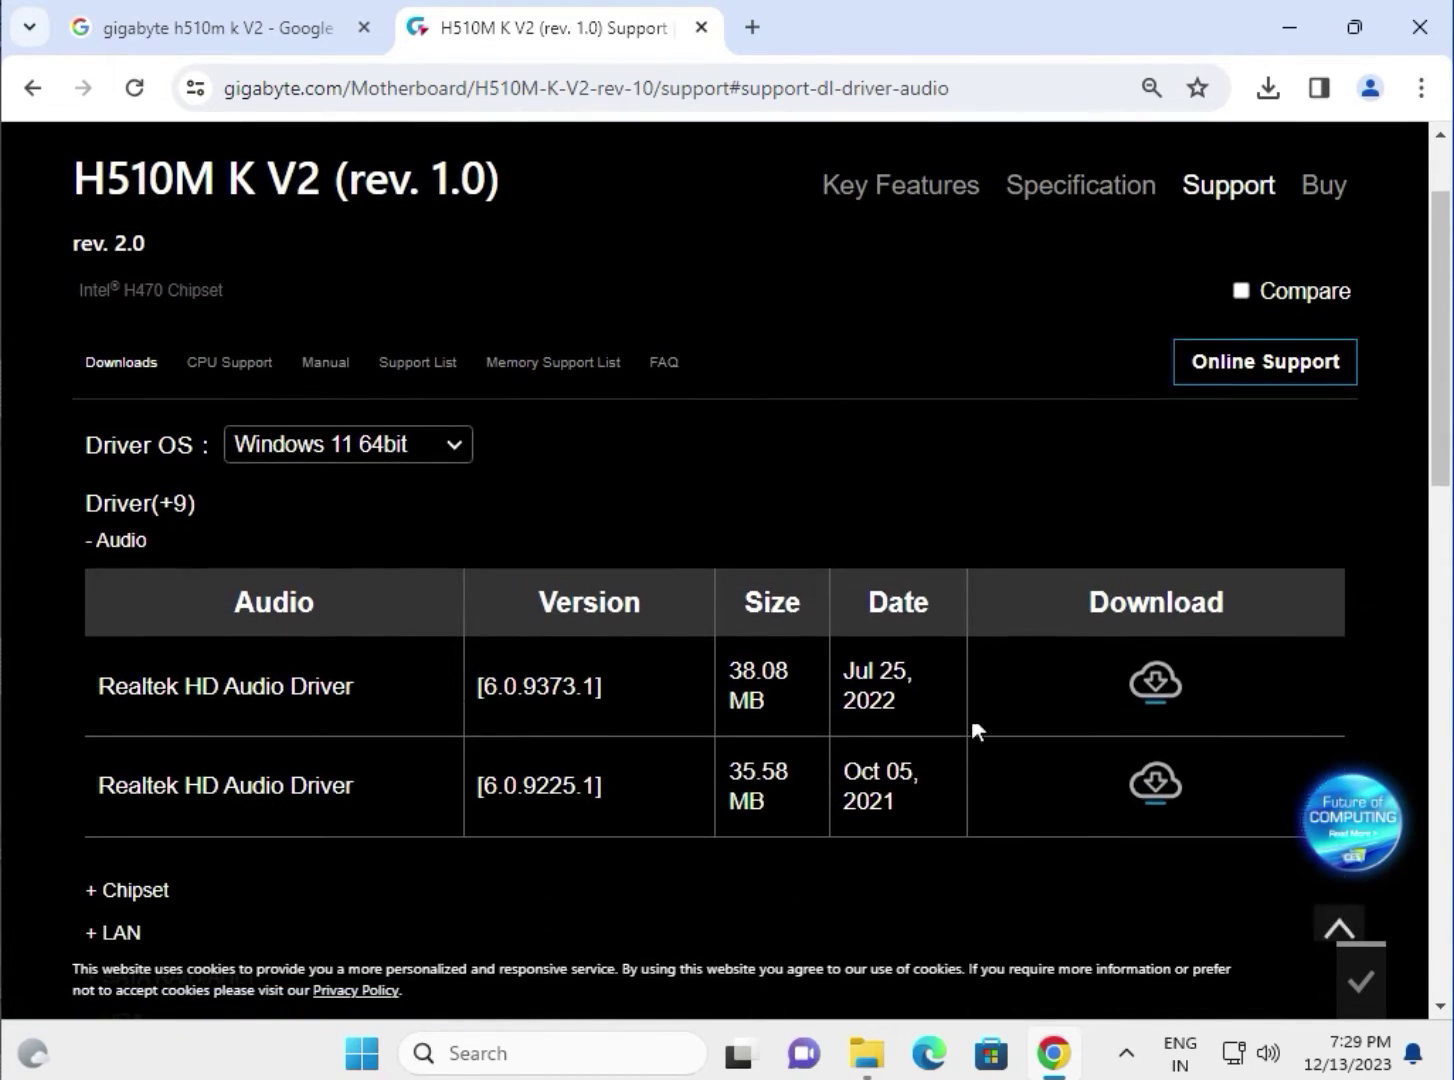
click(1157, 688)
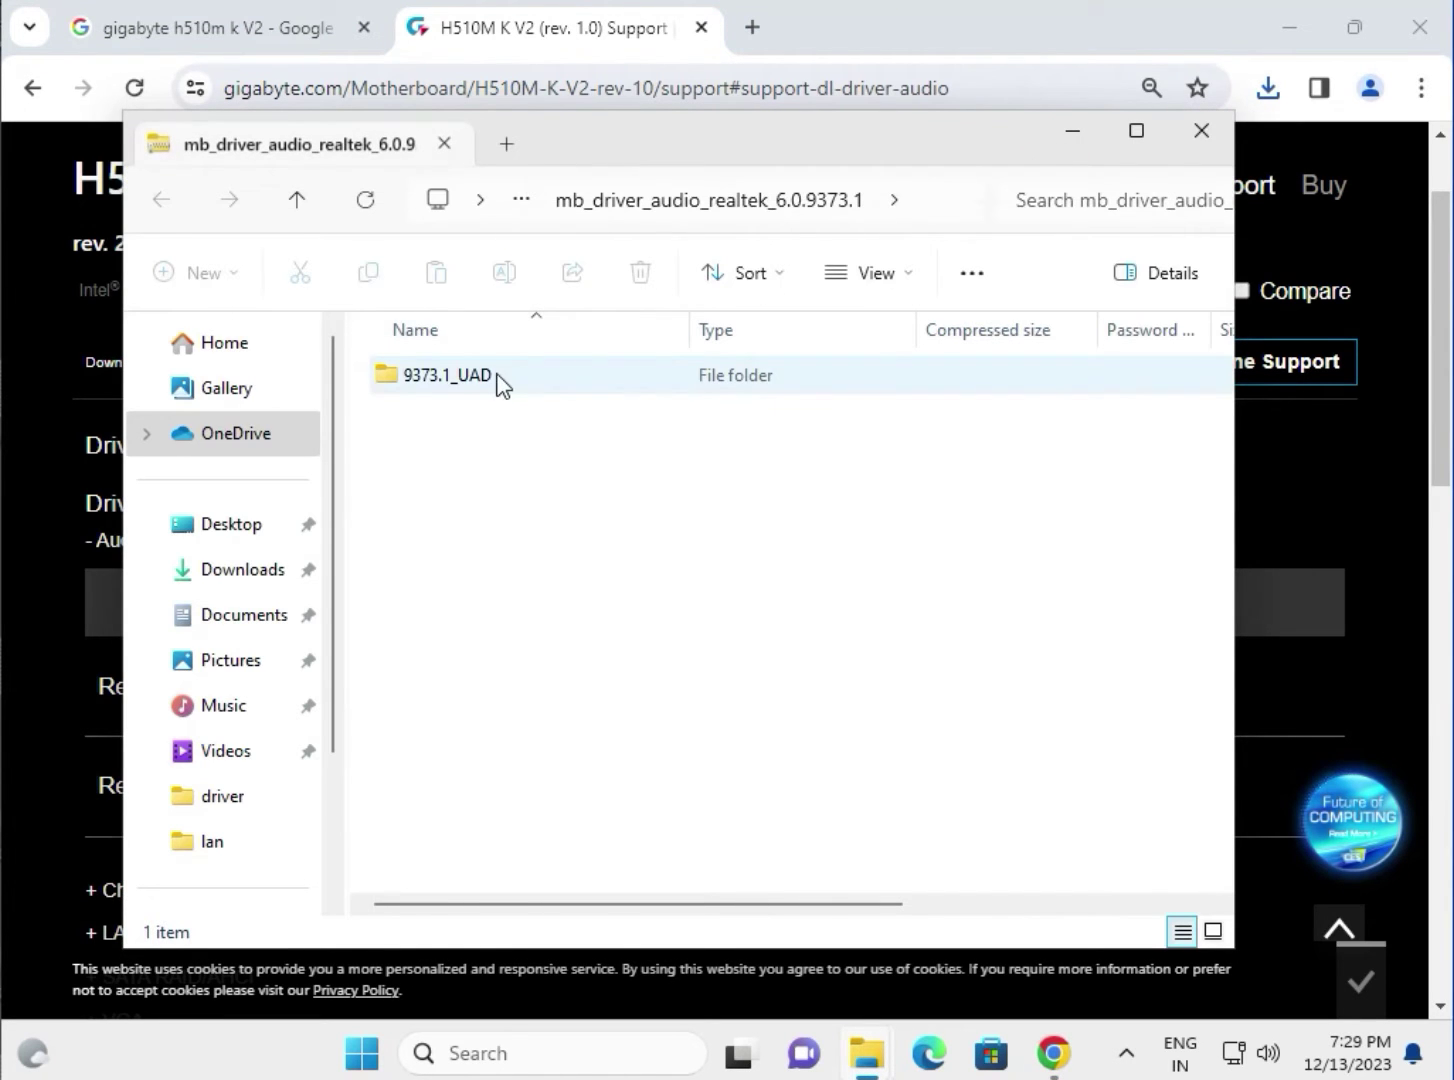
Open the 9373.1_UAD folder and run its Setup application.
double_click(498, 380)
scroll(545, 711, down, 11)
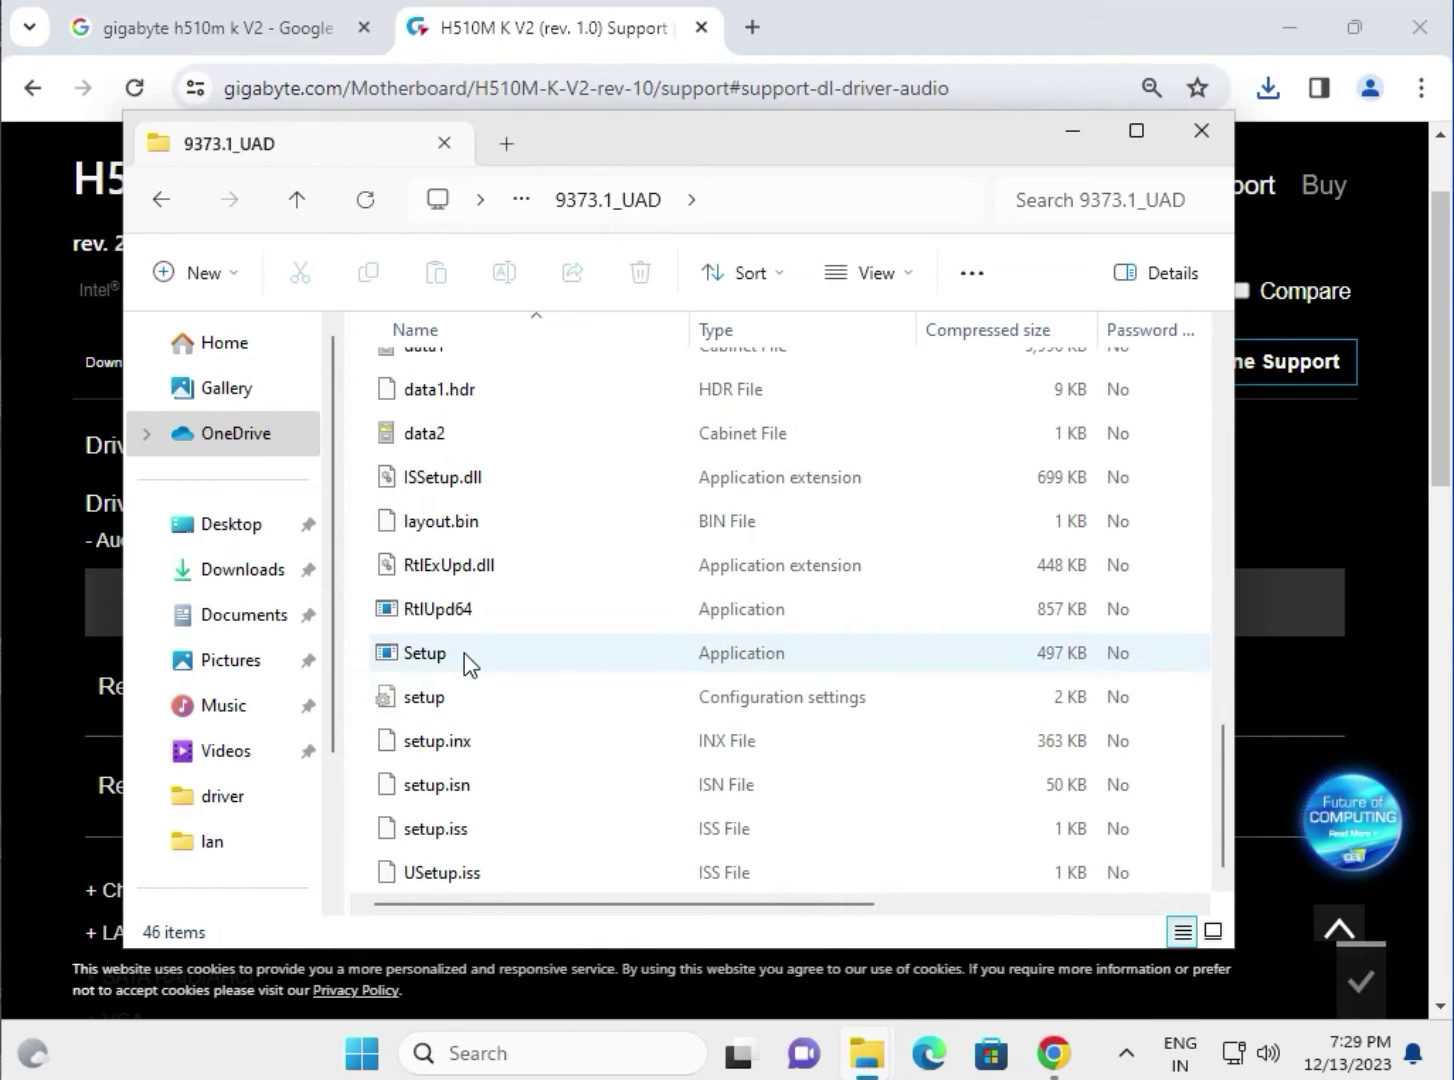
click(463, 653)
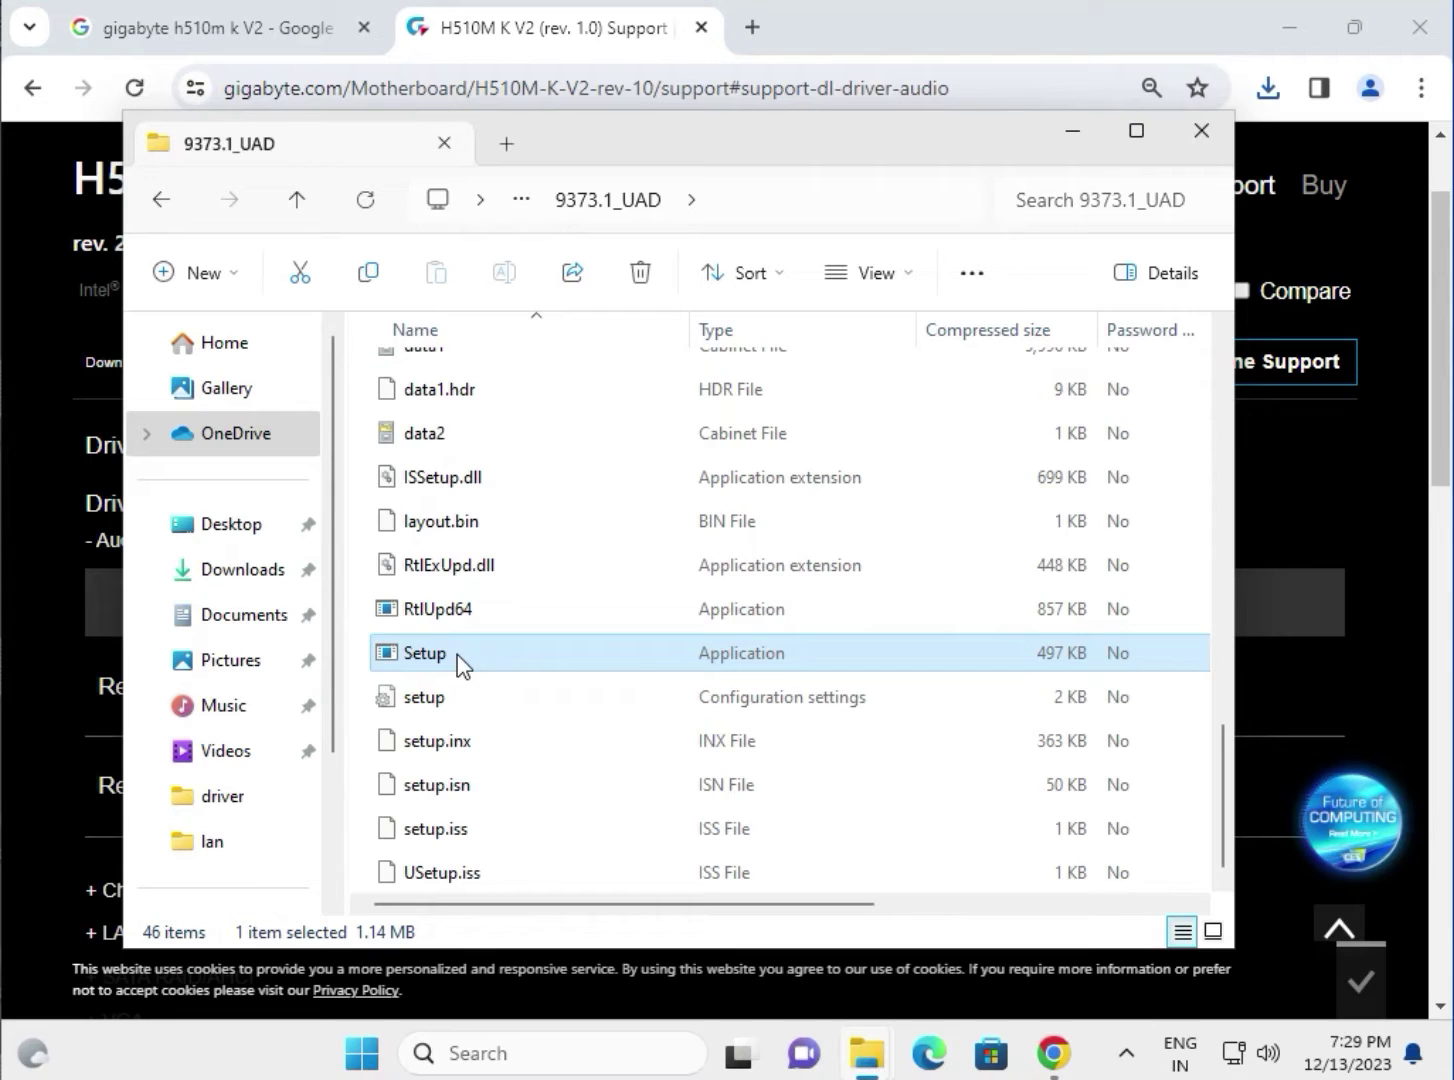
double_click(460, 655)
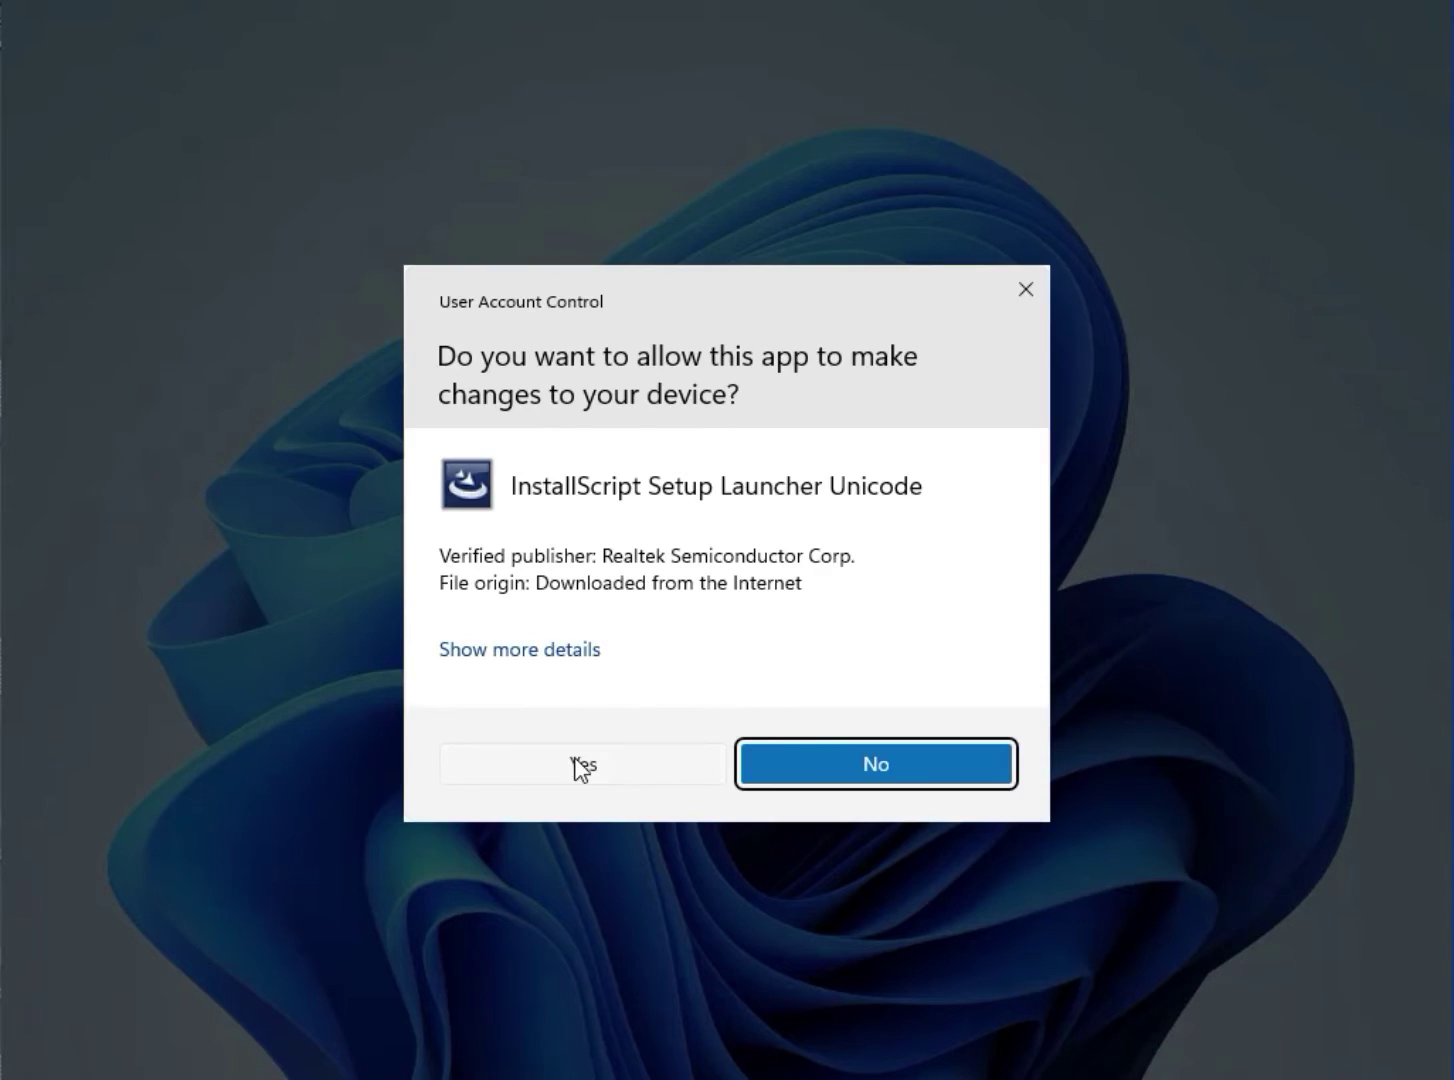
Approve and start the Realtek audio installer, then expand the Gigabyte page's LAN drivers.
click(580, 764)
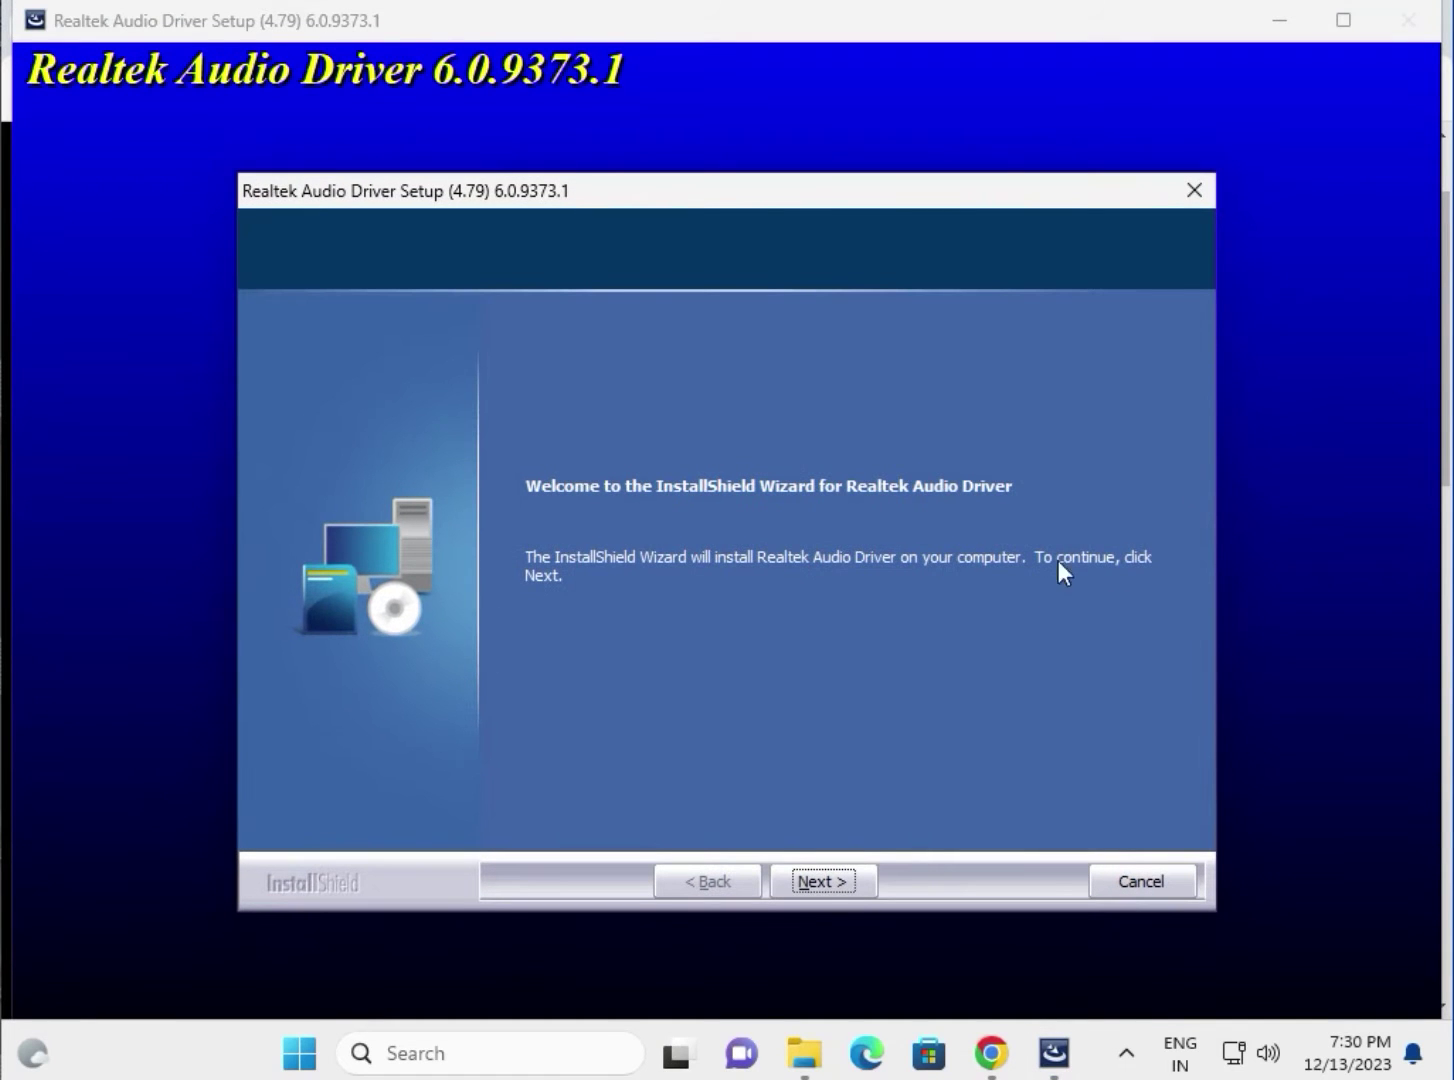
click(826, 881)
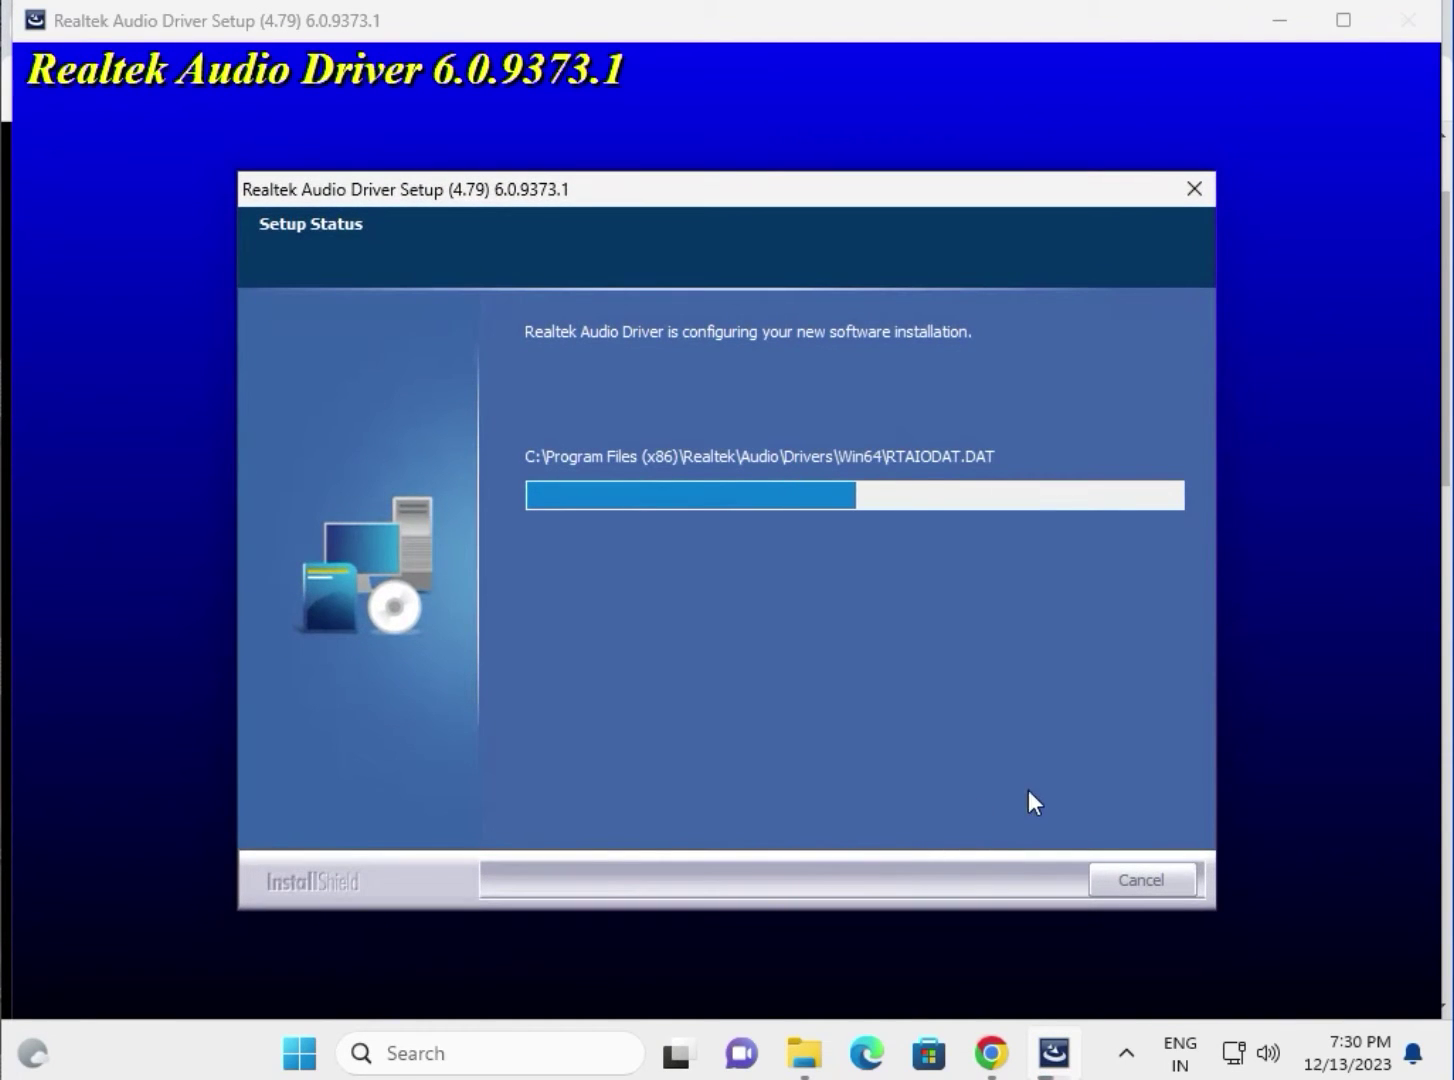
click(991, 1055)
scroll(365, 775, down, 3)
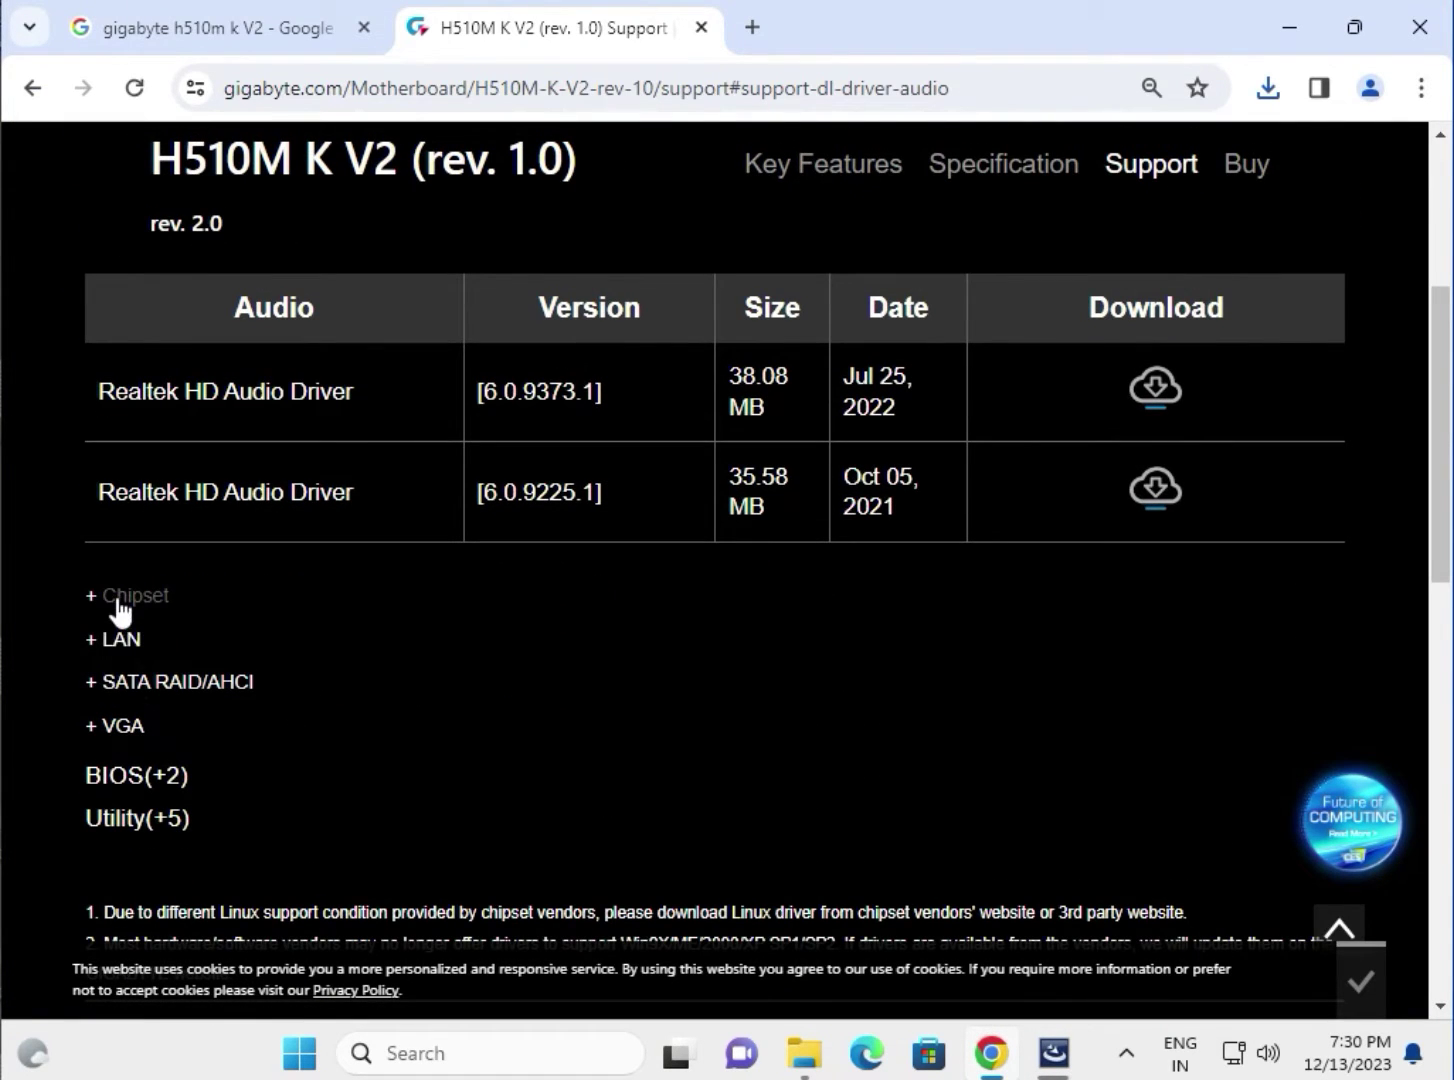
click(118, 640)
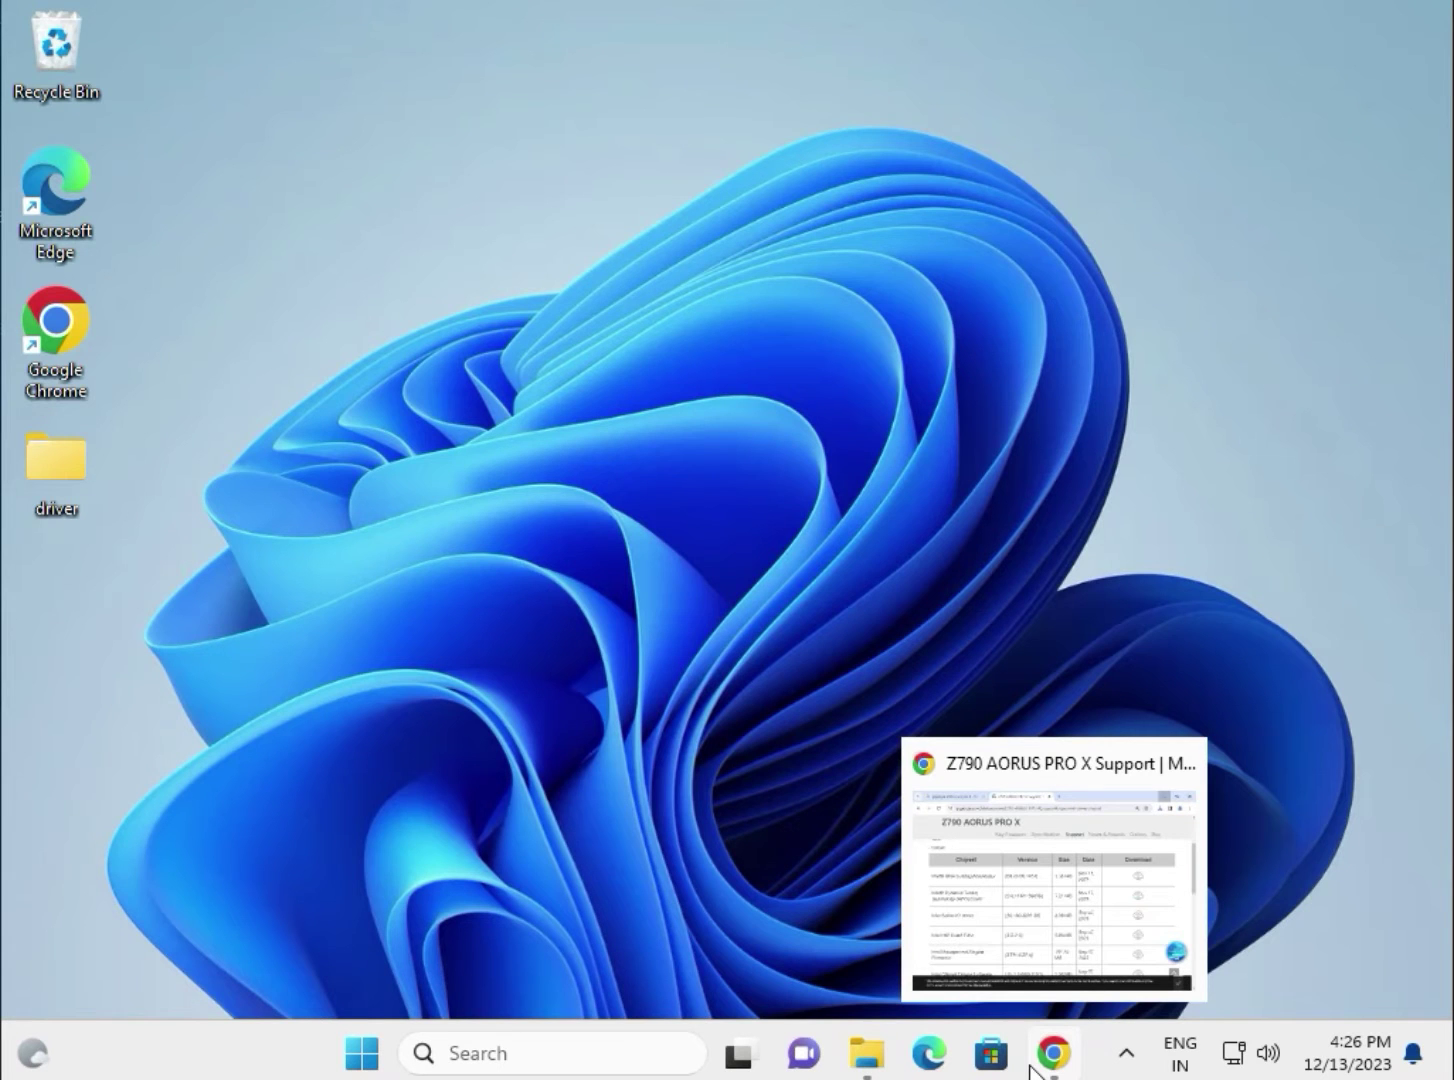
Move the driver folder to the desktop's top row beside the Recycle Bin.
click(767, 385)
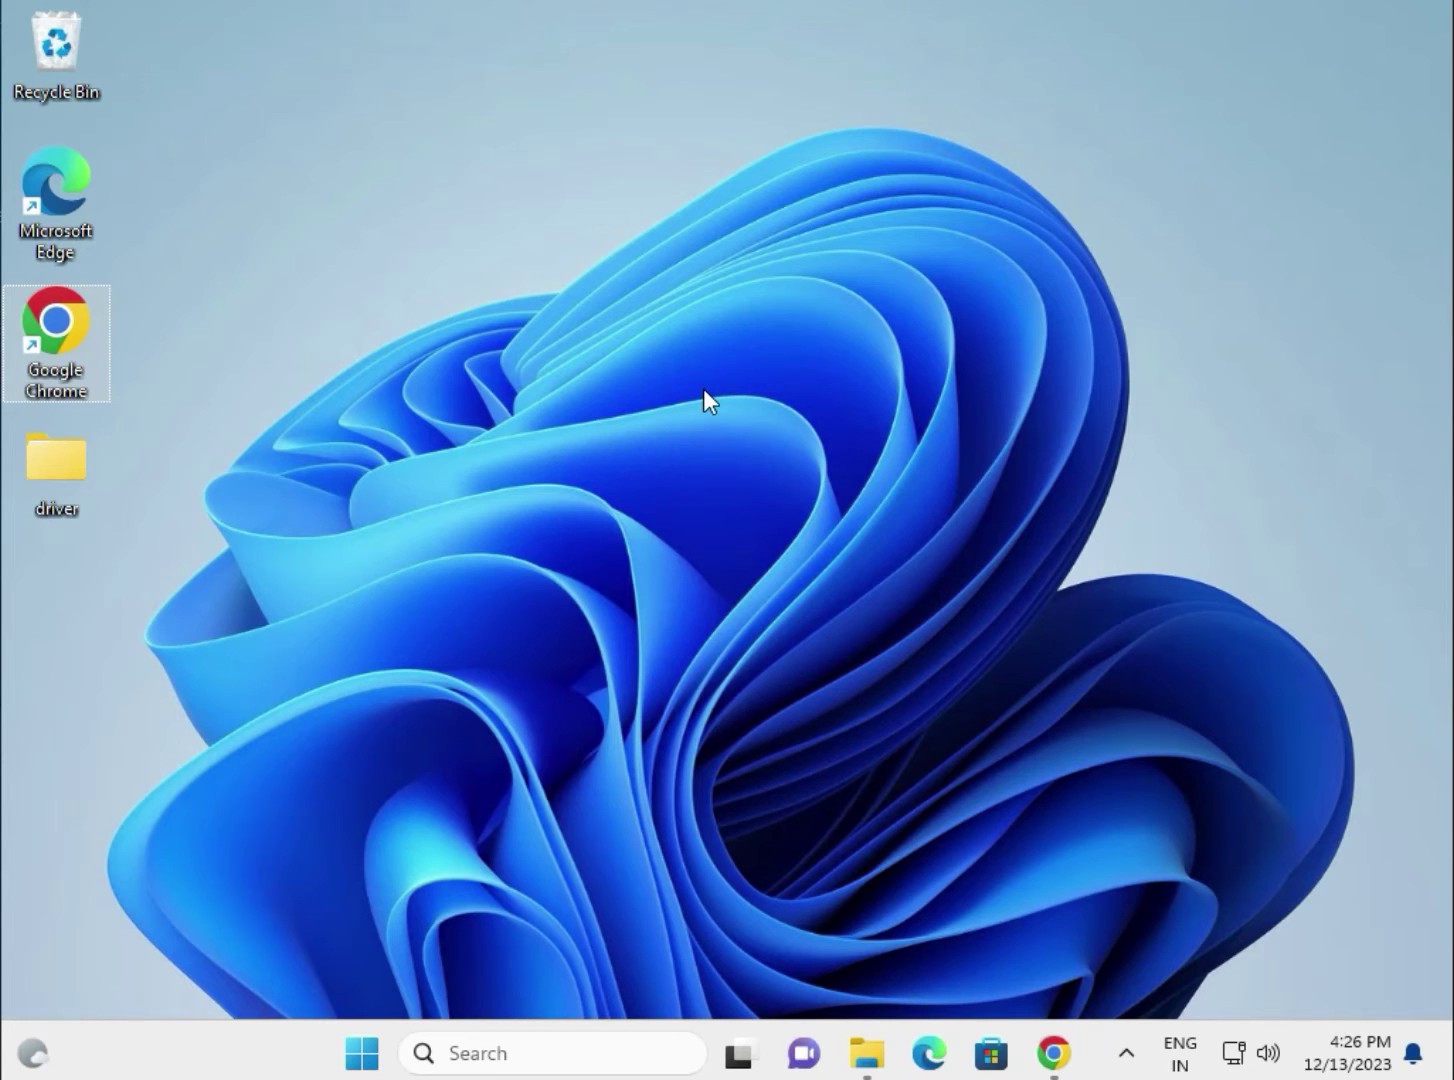
drag(68, 456, 178, 87)
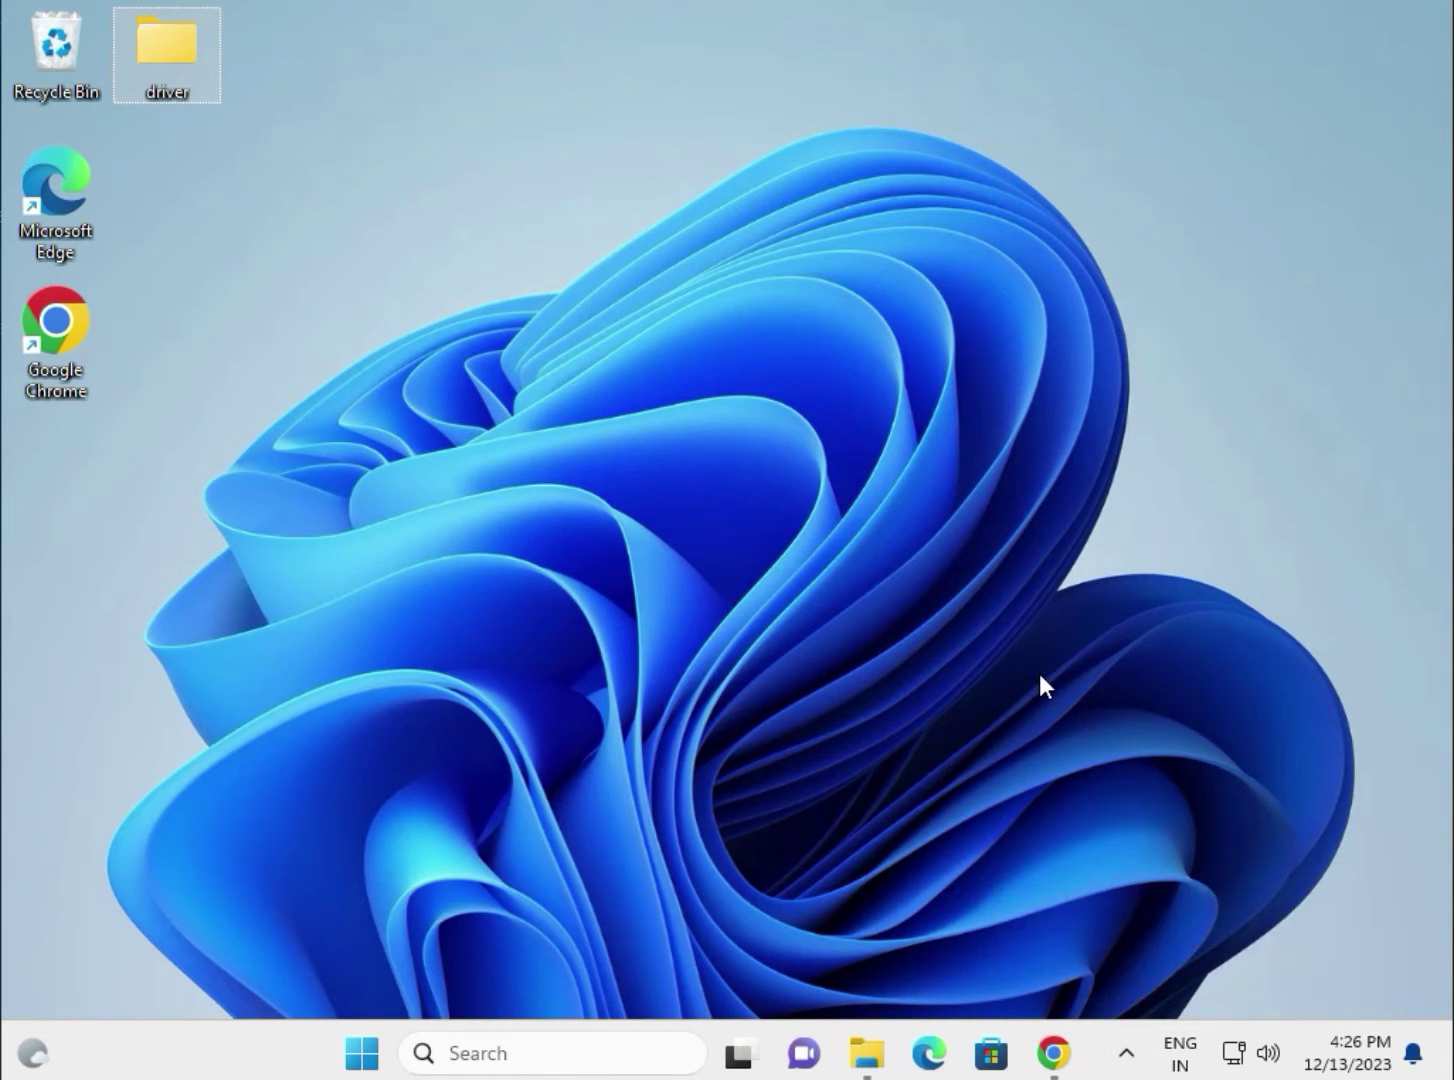
mouse_move(1053, 1052)
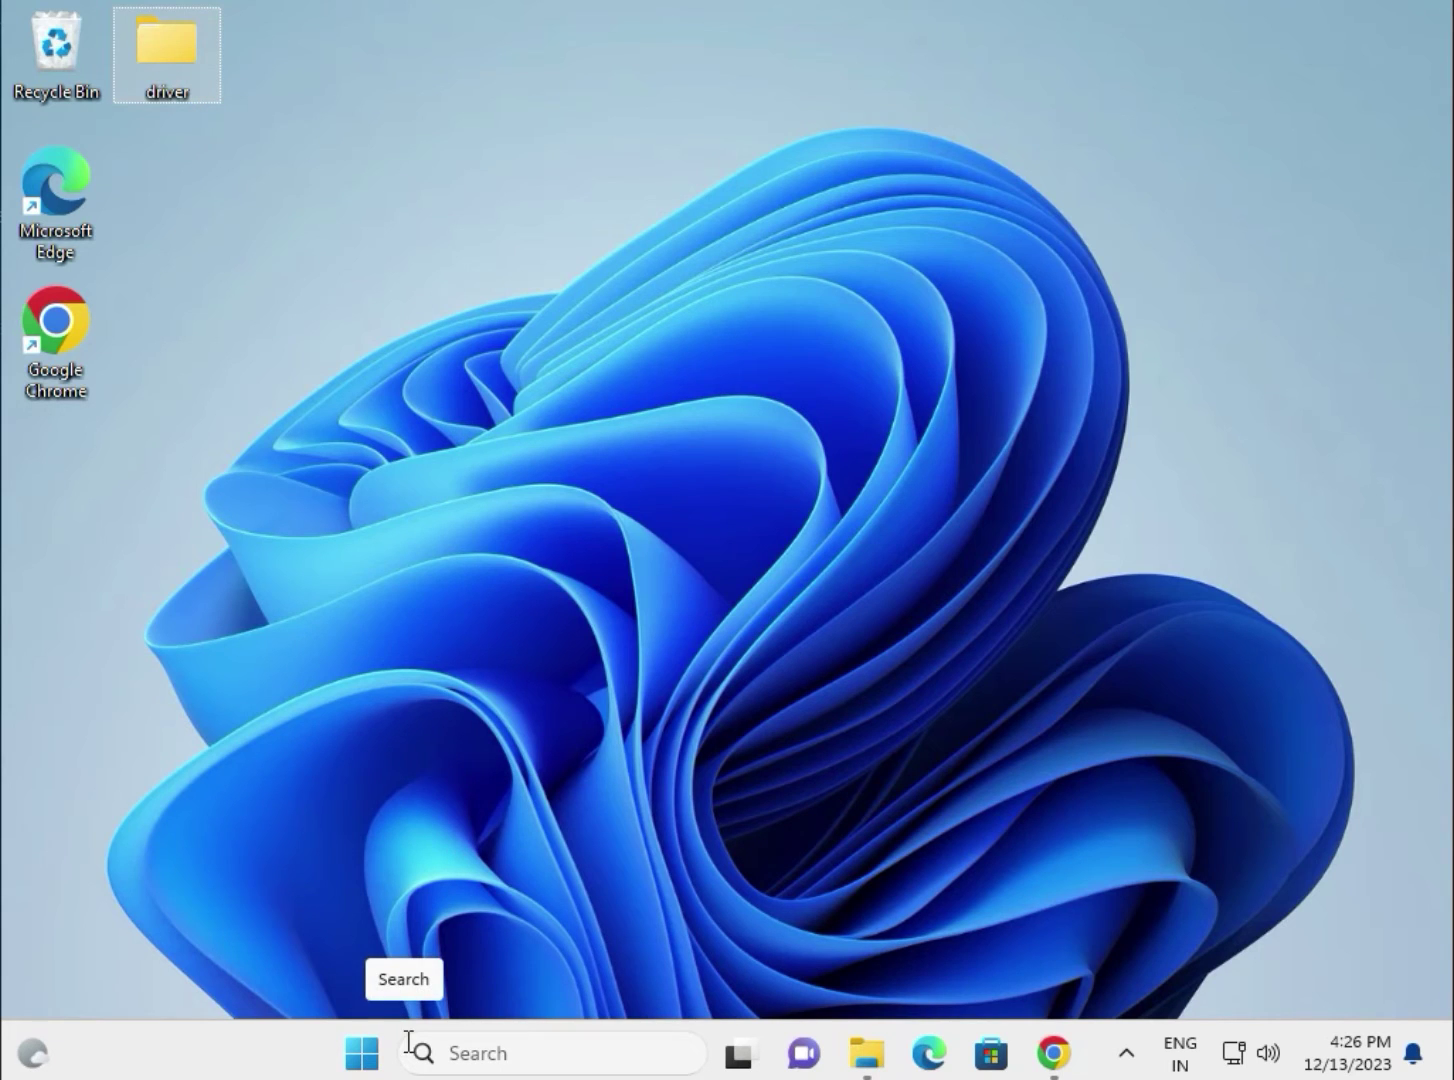
Open Device Manager from the Start button's quick menu and reposition its window.
right_click(360, 1056)
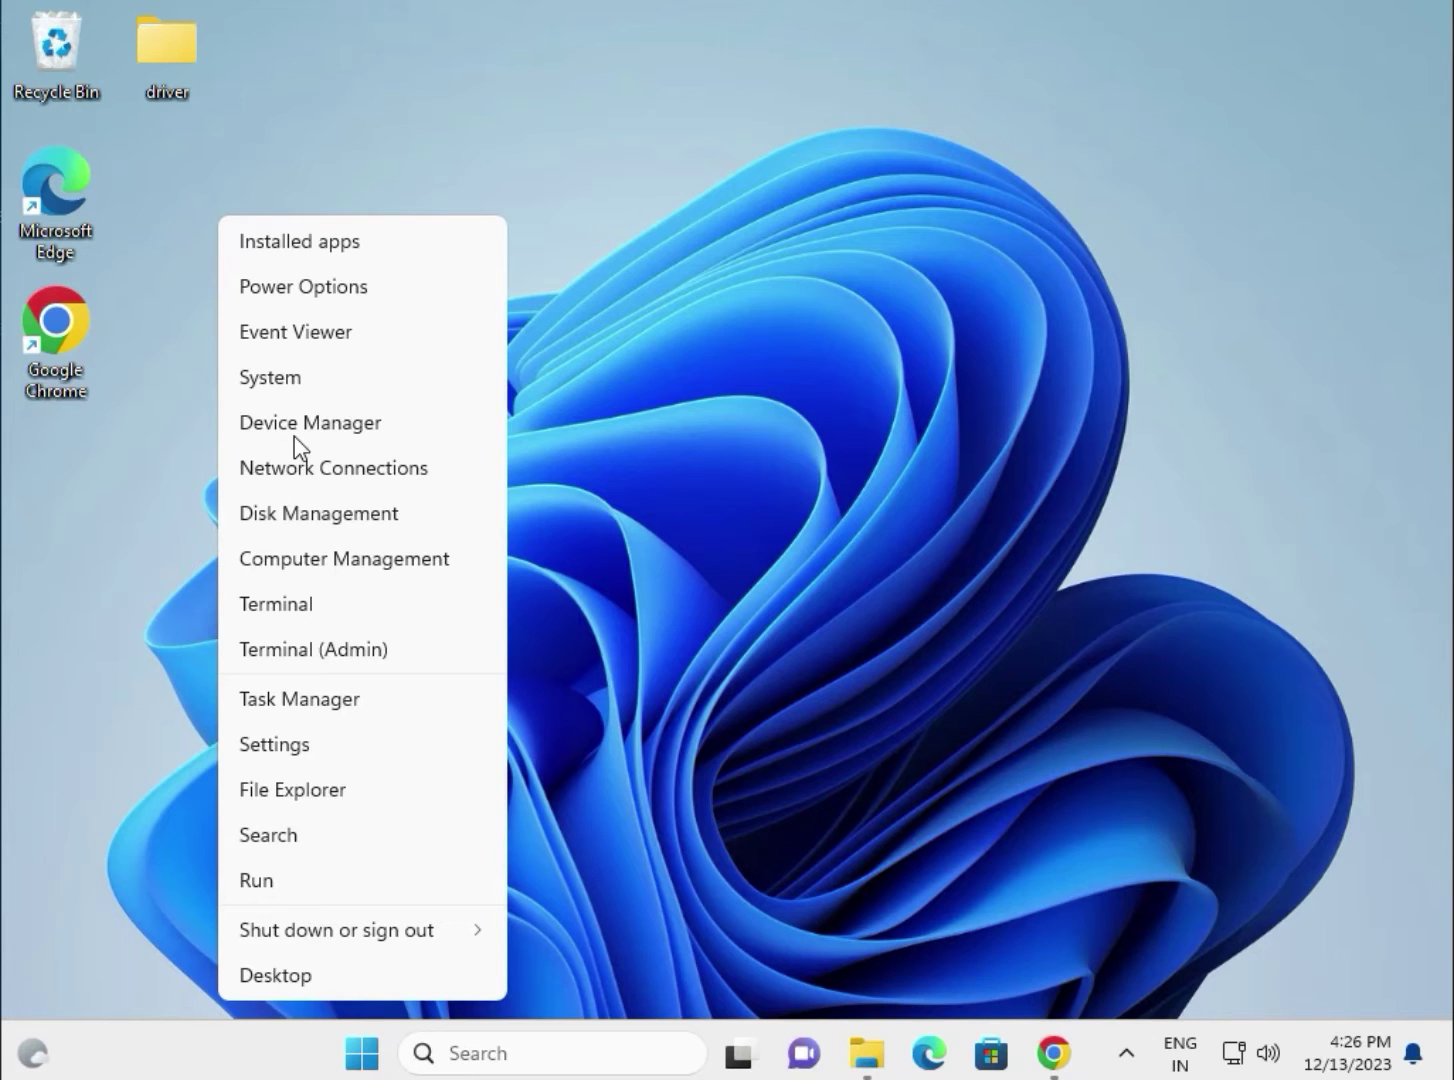
click(298, 432)
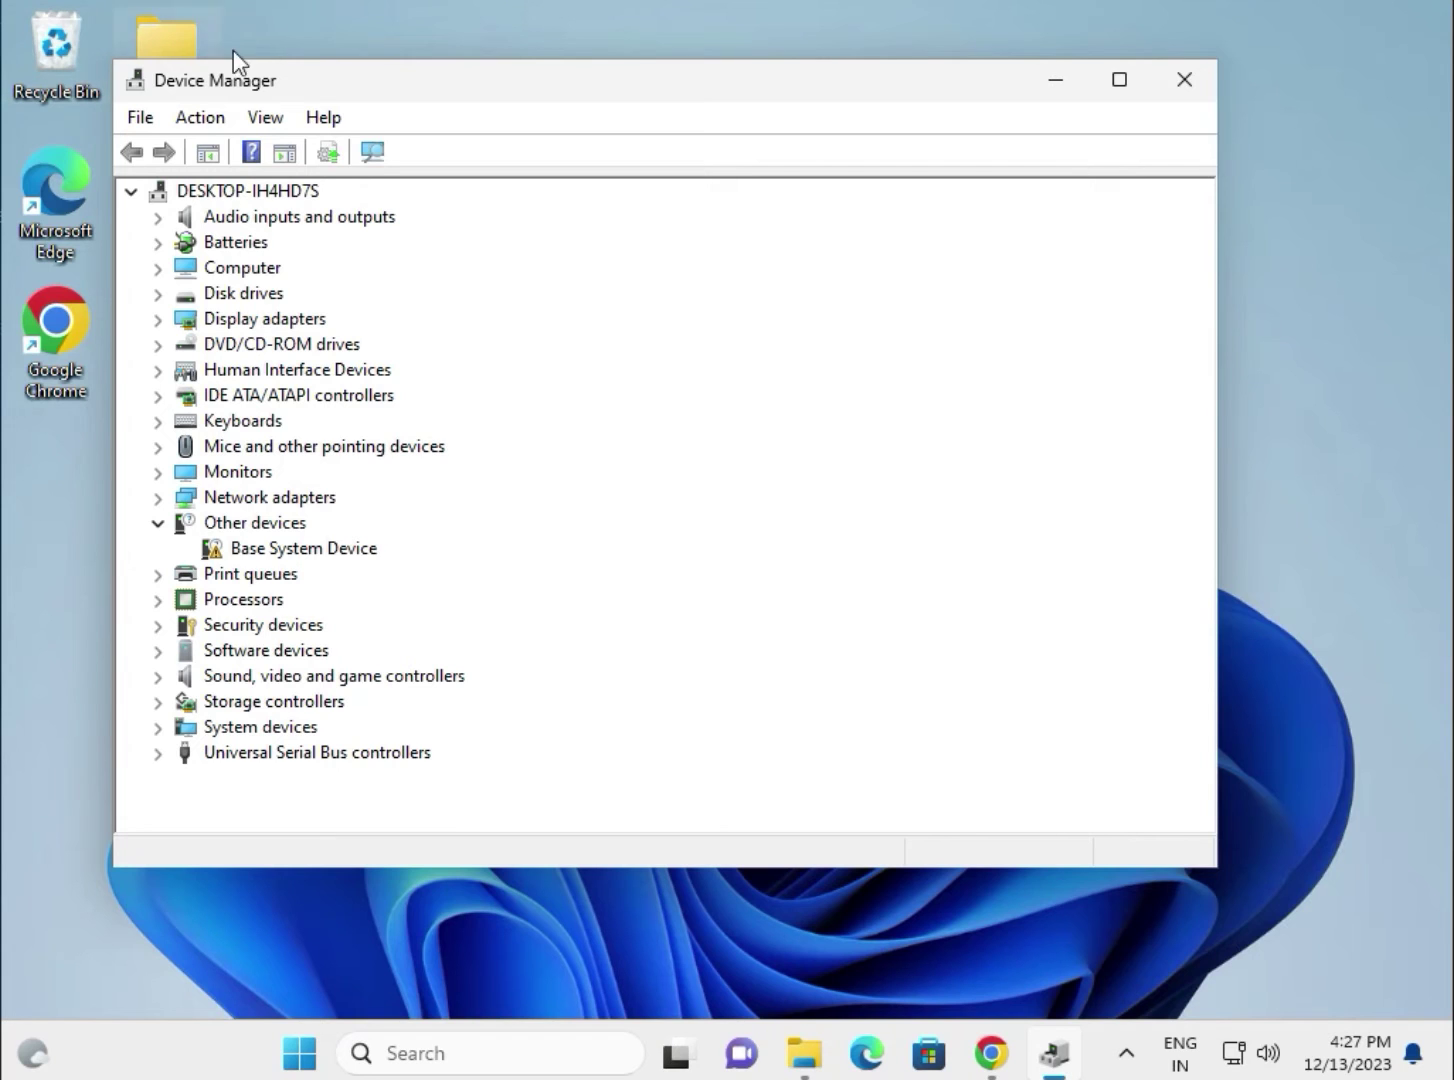
drag(305, 85, 322, 72)
click(158, 60)
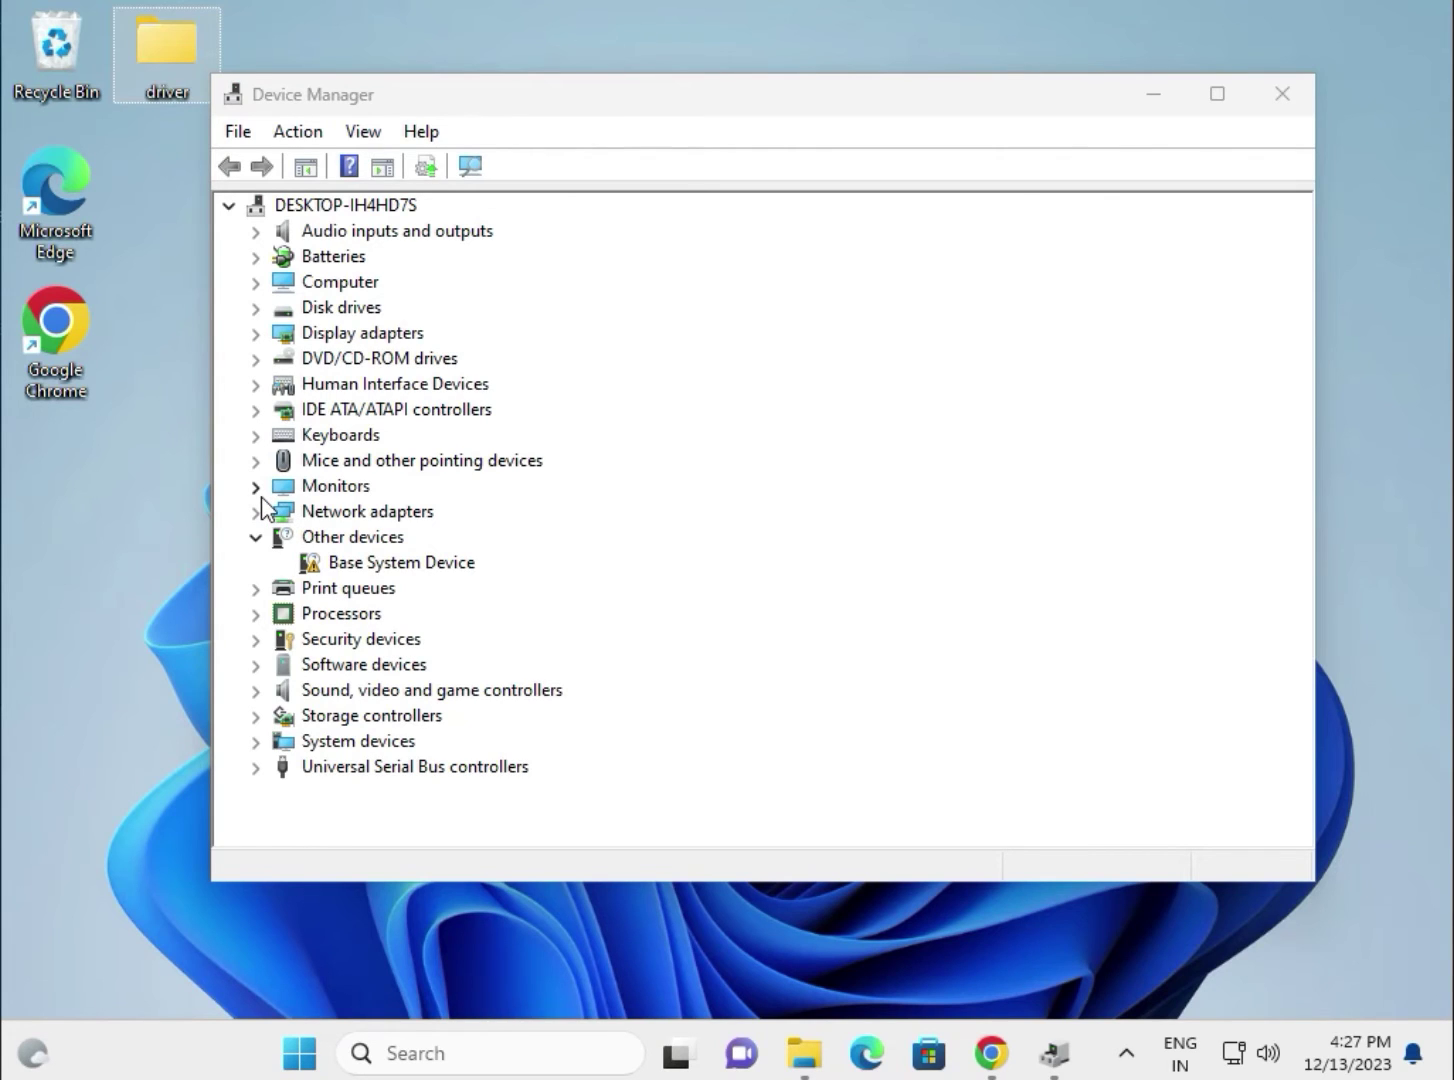
Start a manual driver update for the Microsoft Basic Display Adapter under Display adapters.
click(255, 338)
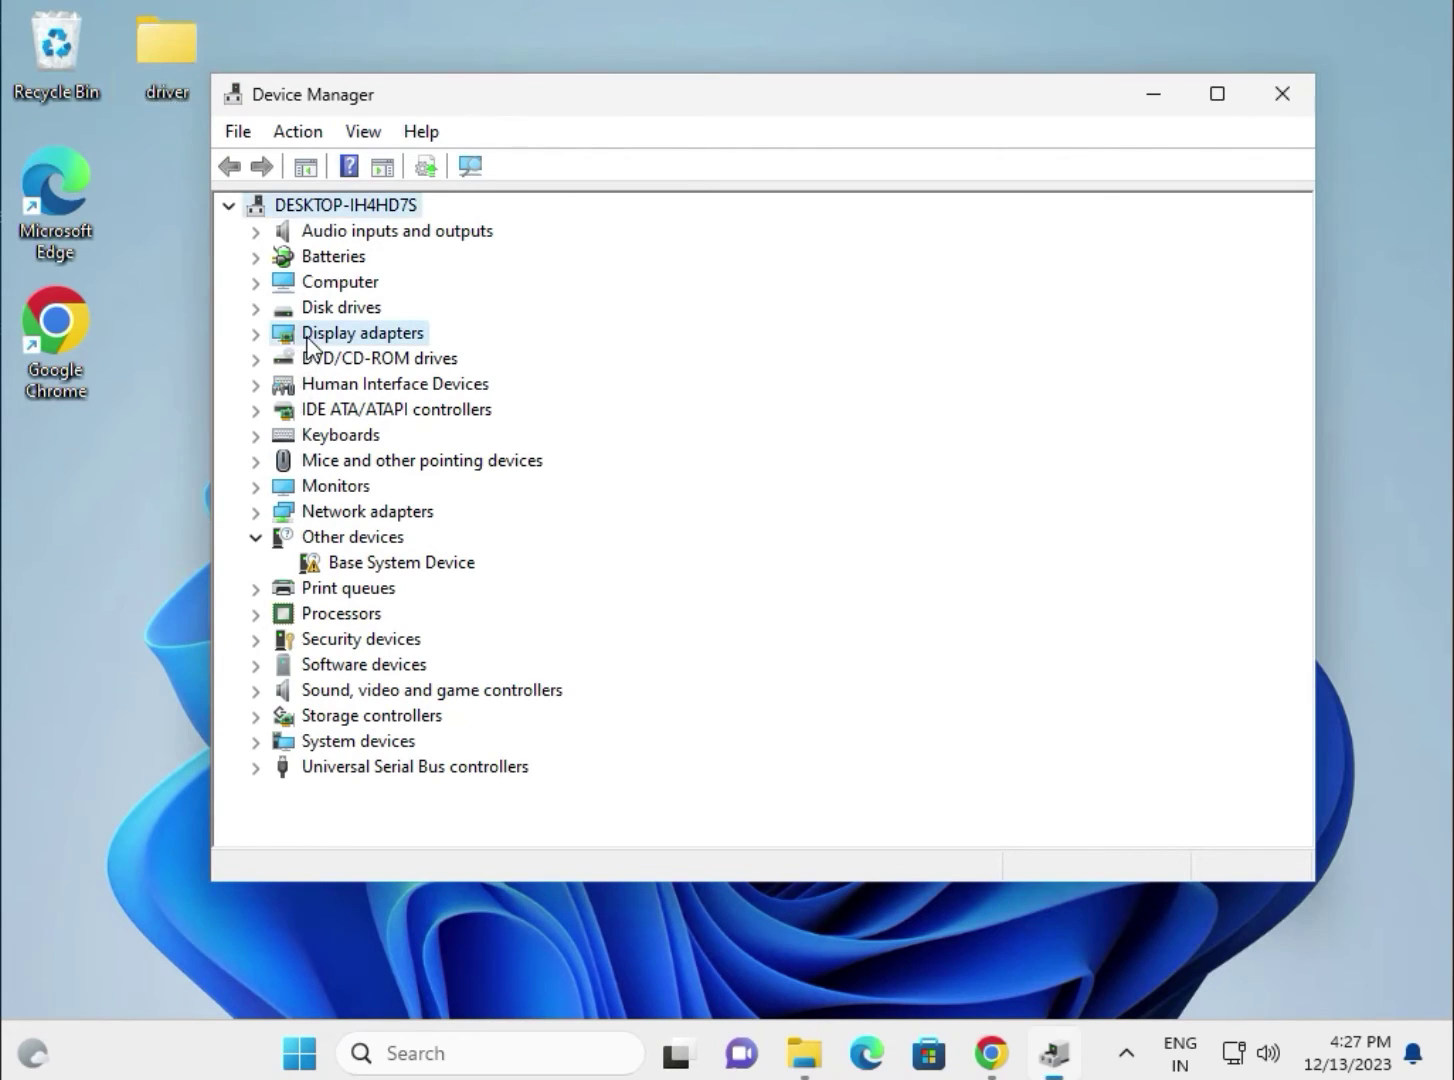
click(255, 336)
right_click(369, 360)
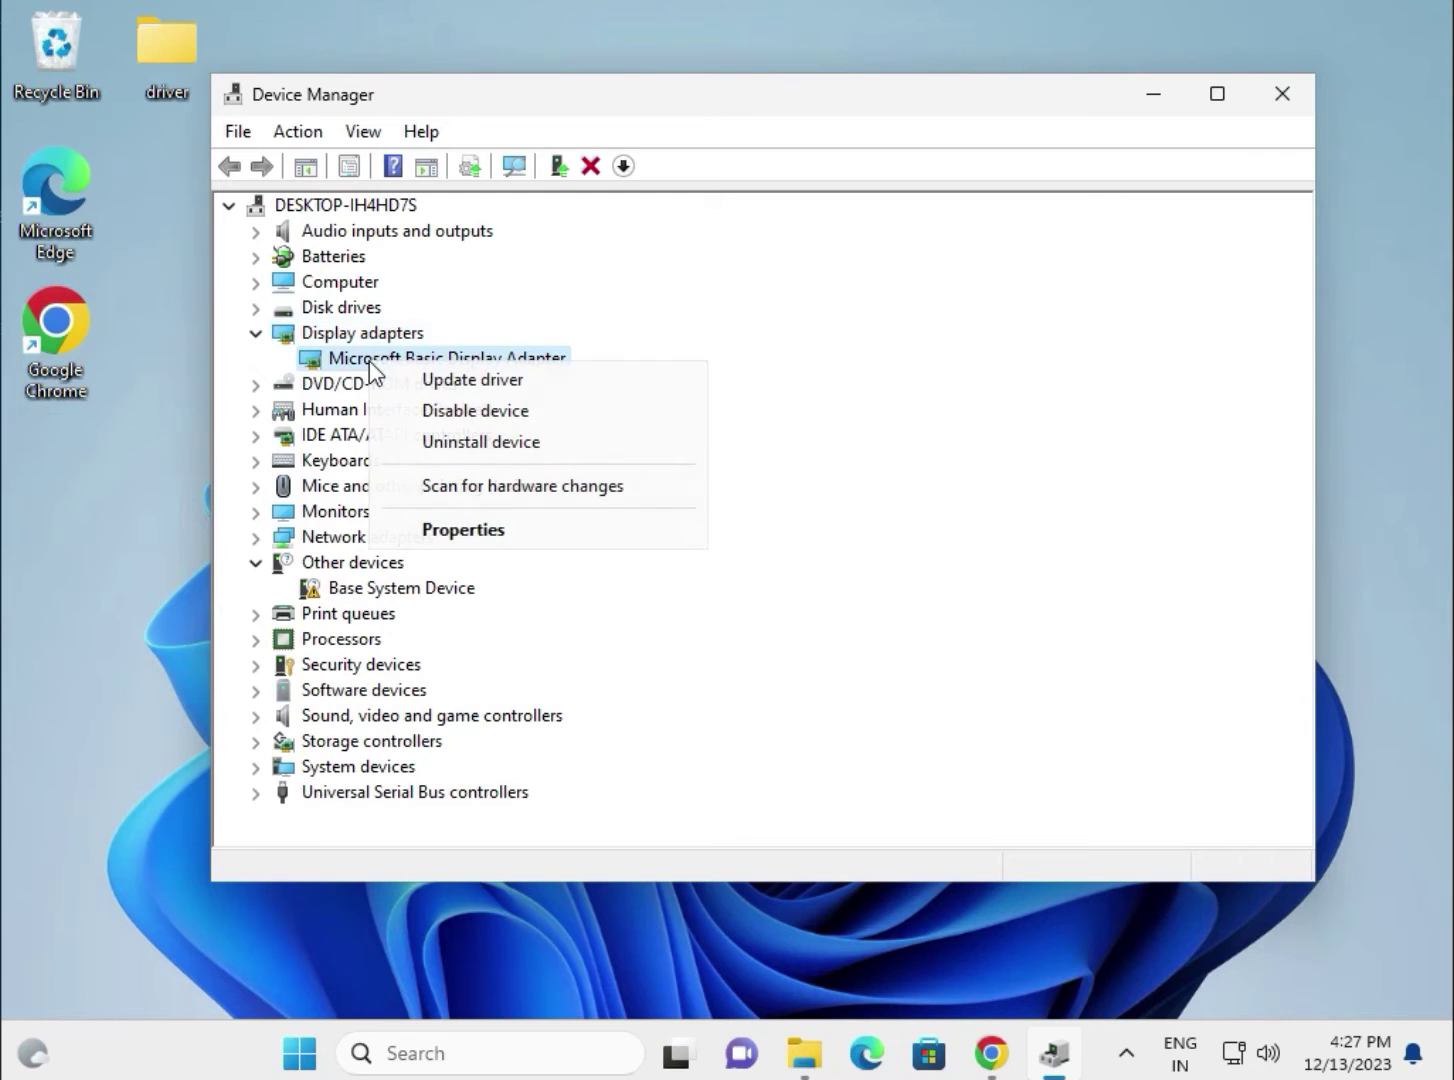
click(444, 381)
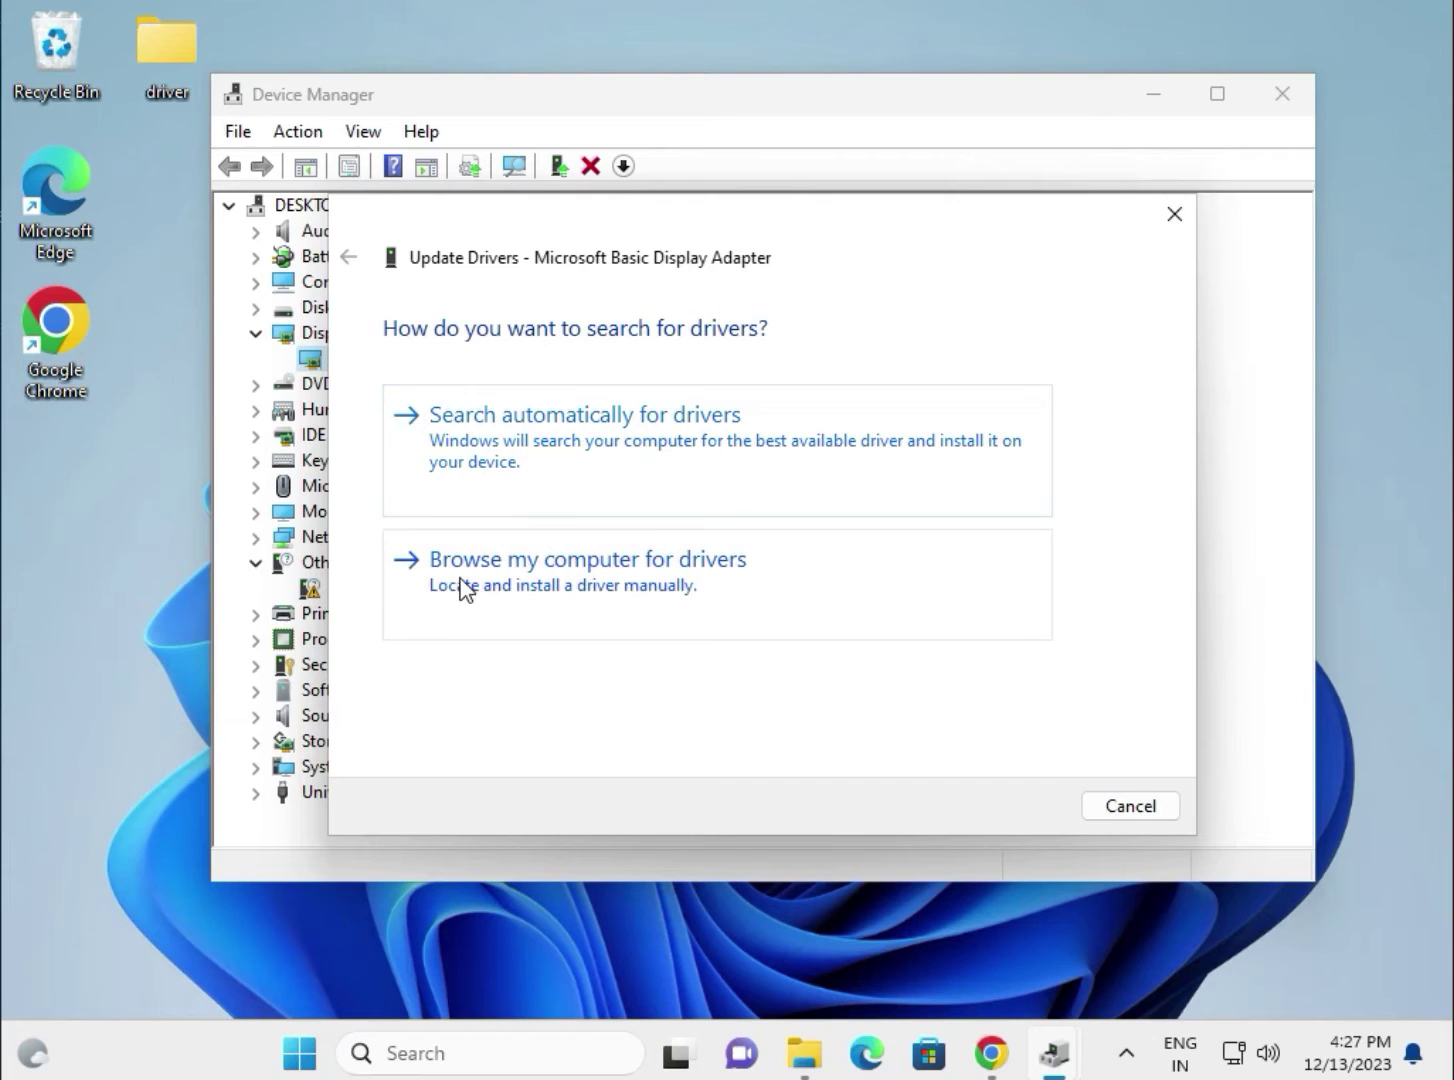
click(672, 587)
click(993, 446)
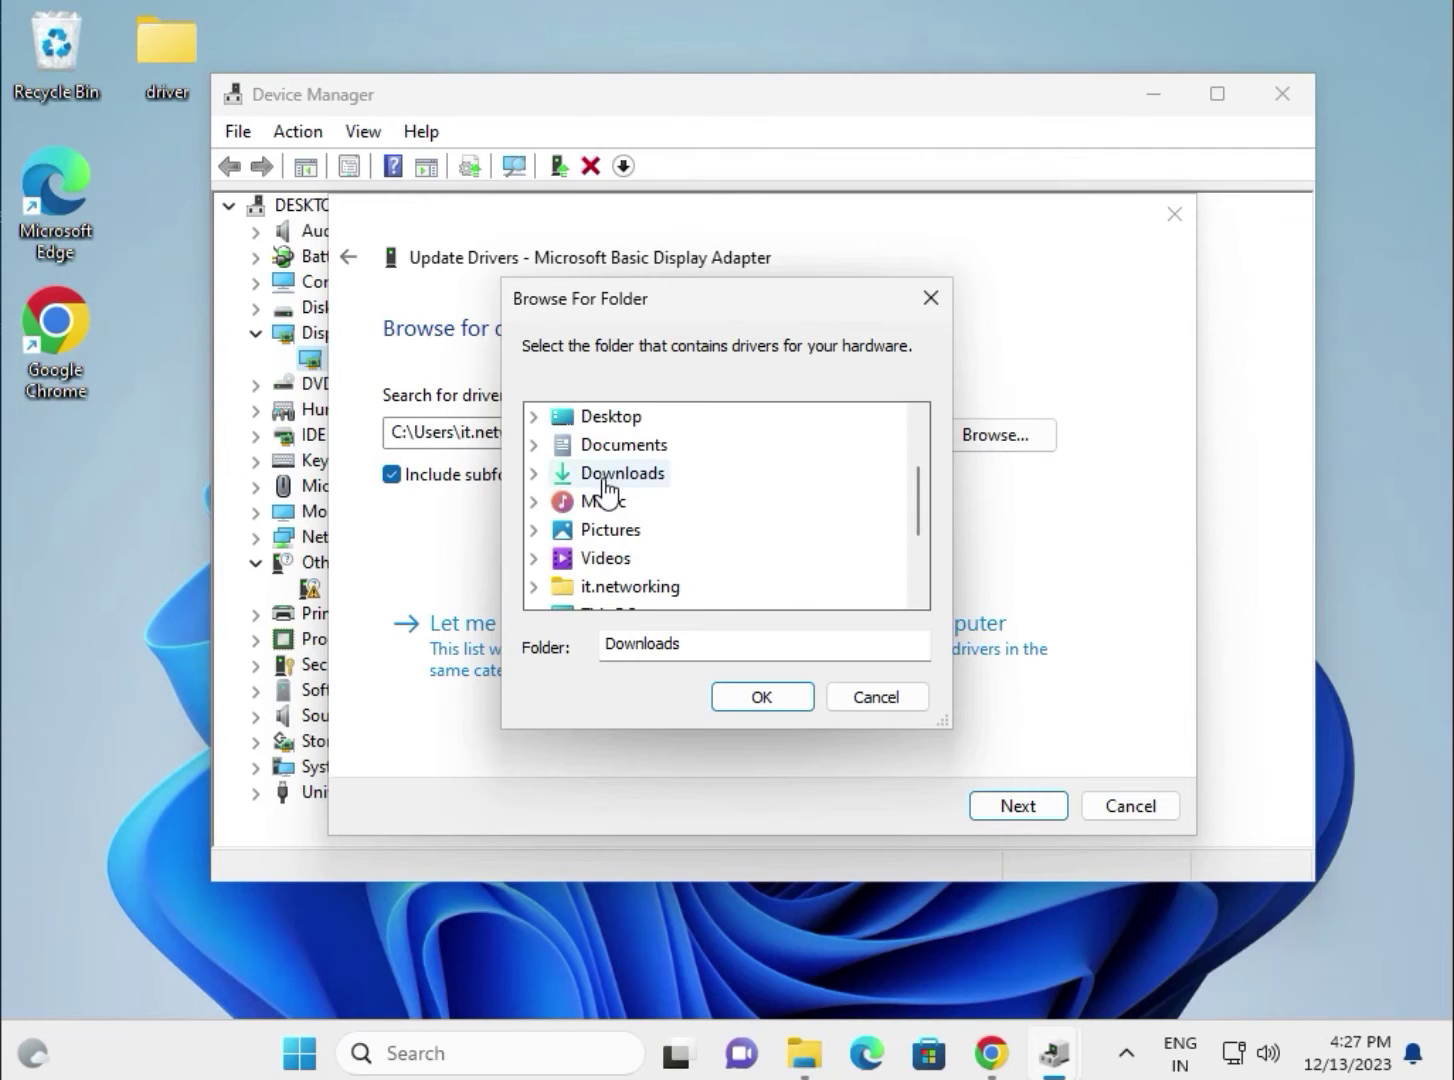
Search the Desktop\driver folder for a display driver, then close the wizard.
click(606, 418)
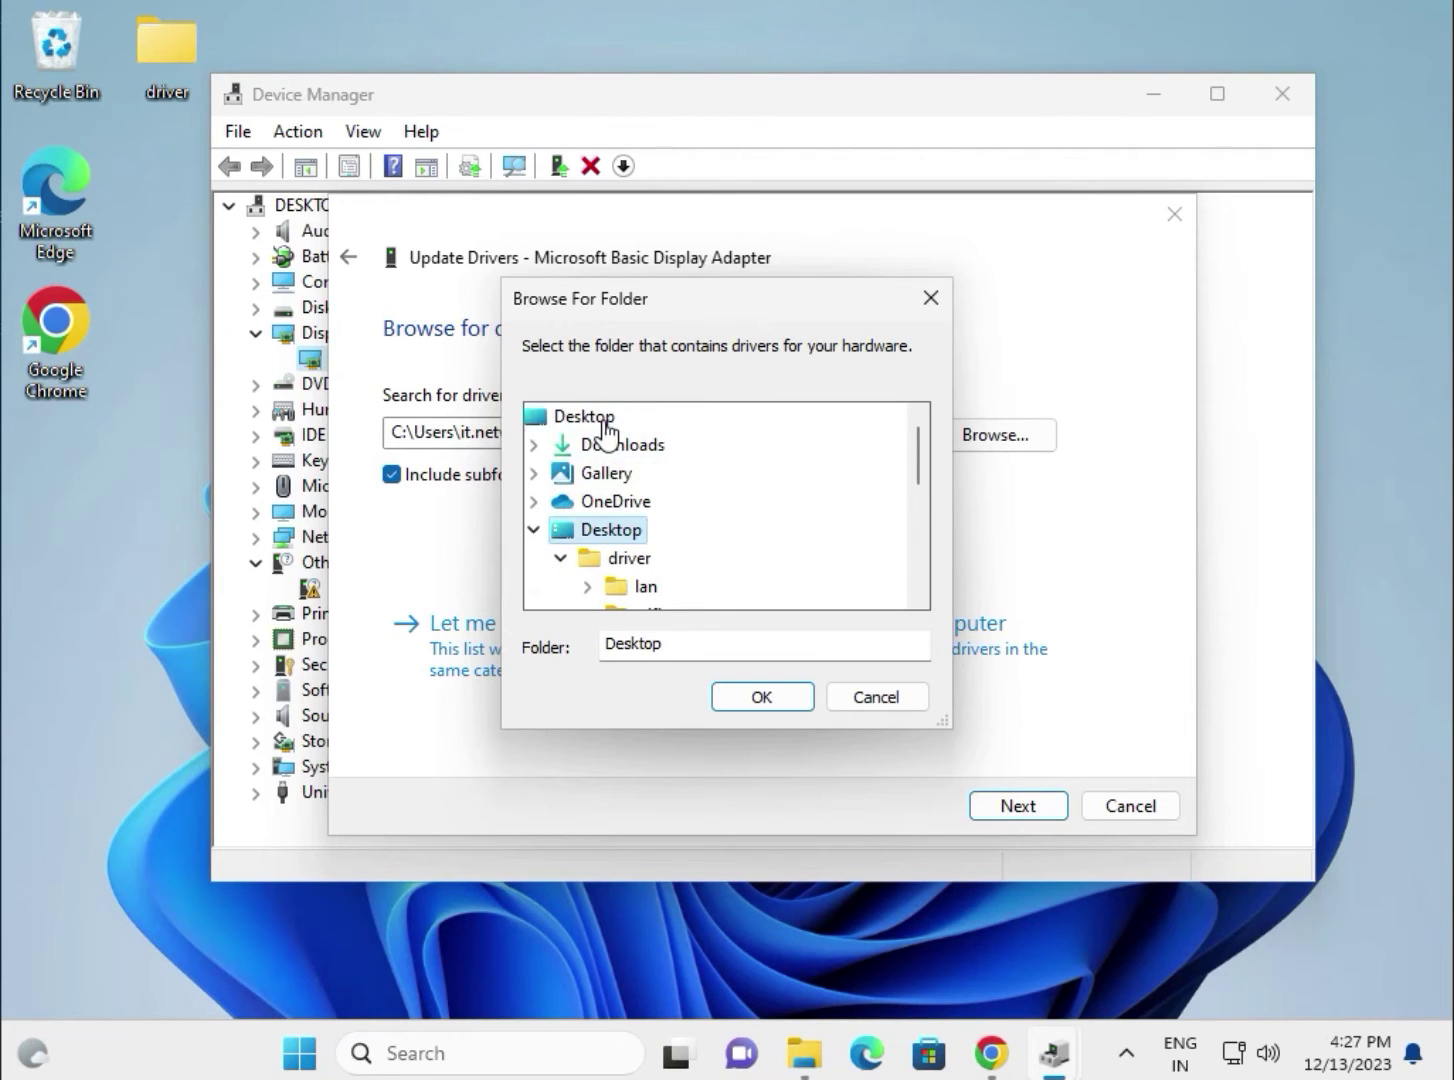
click(622, 558)
scroll(620, 565, down, 1)
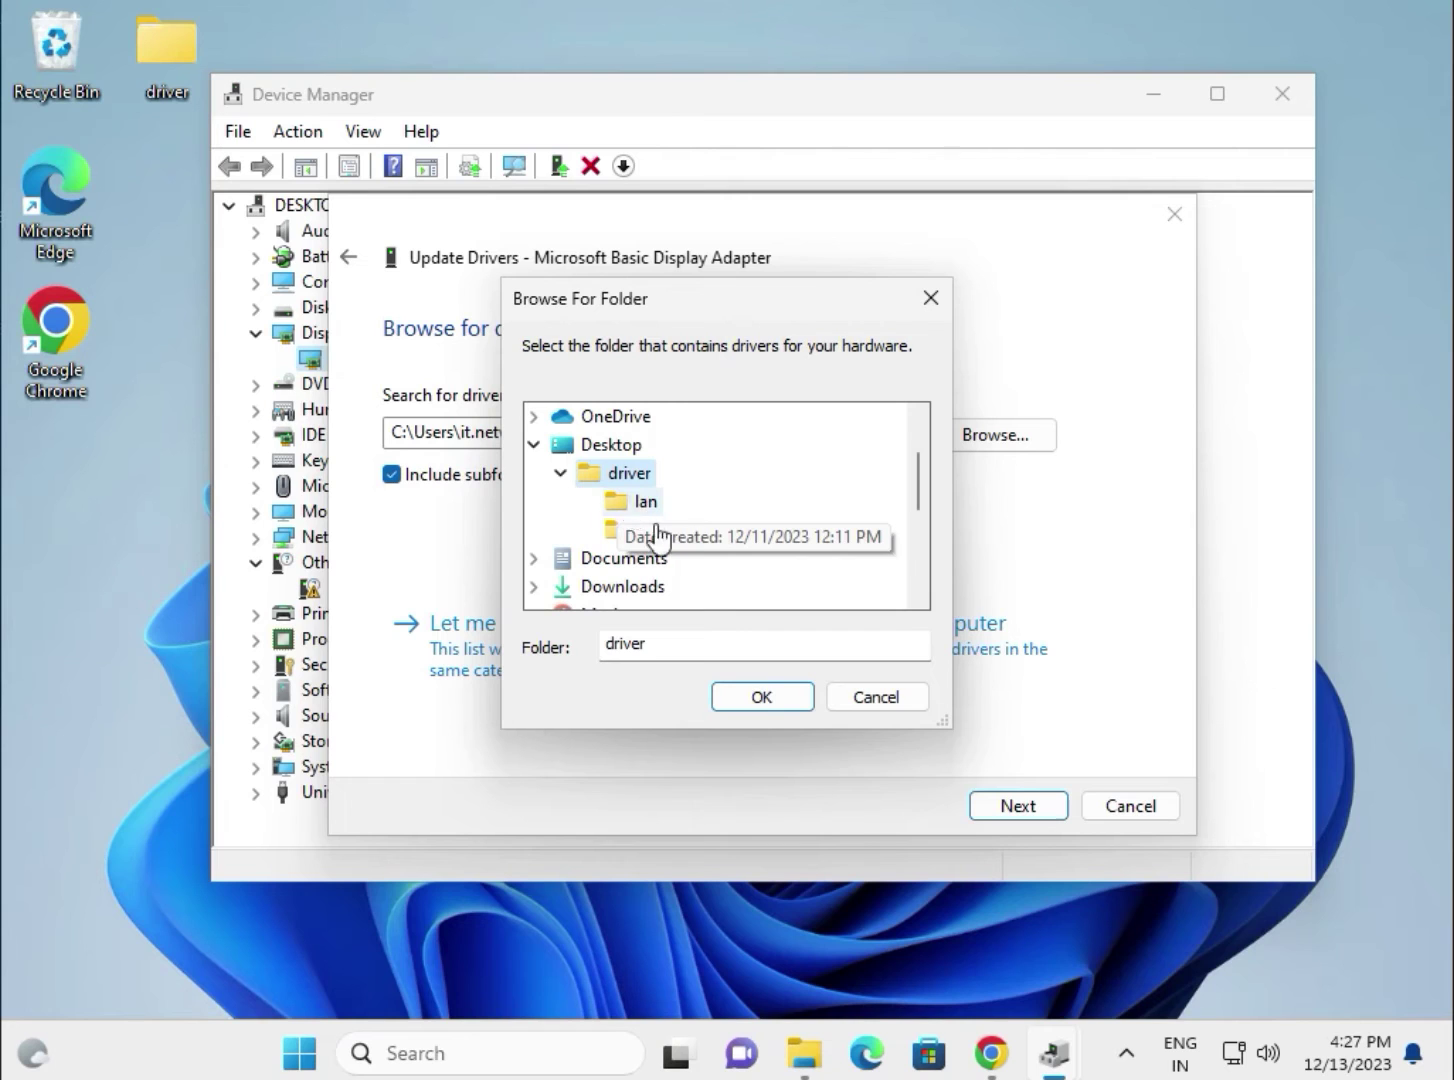
click(765, 699)
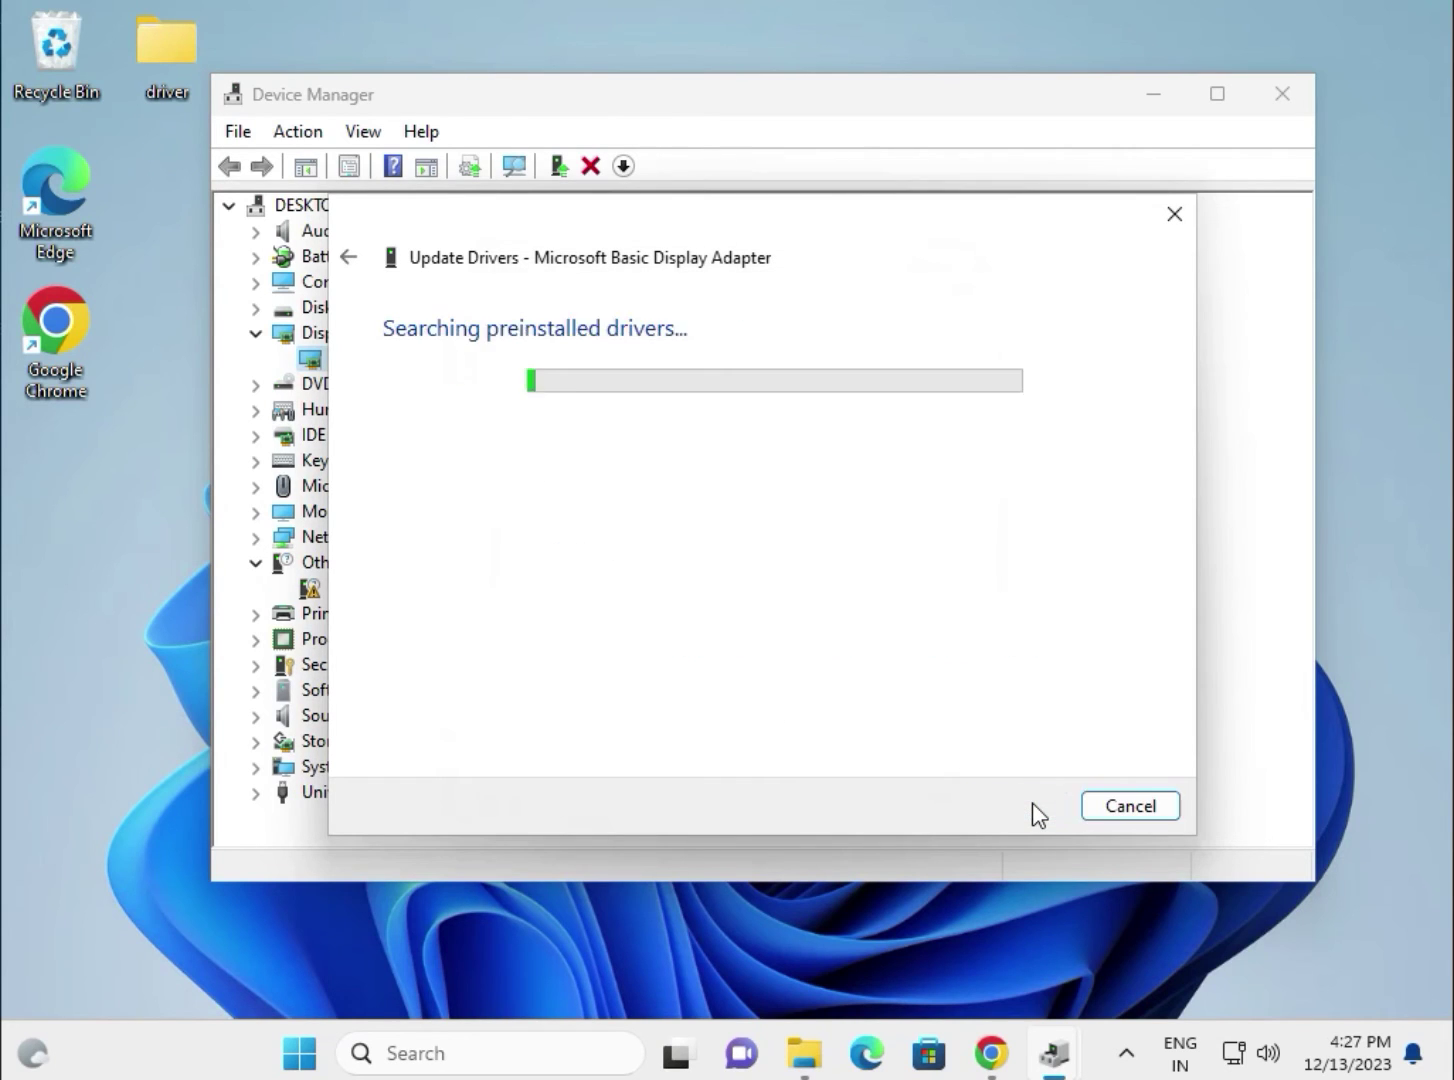
click(1111, 806)
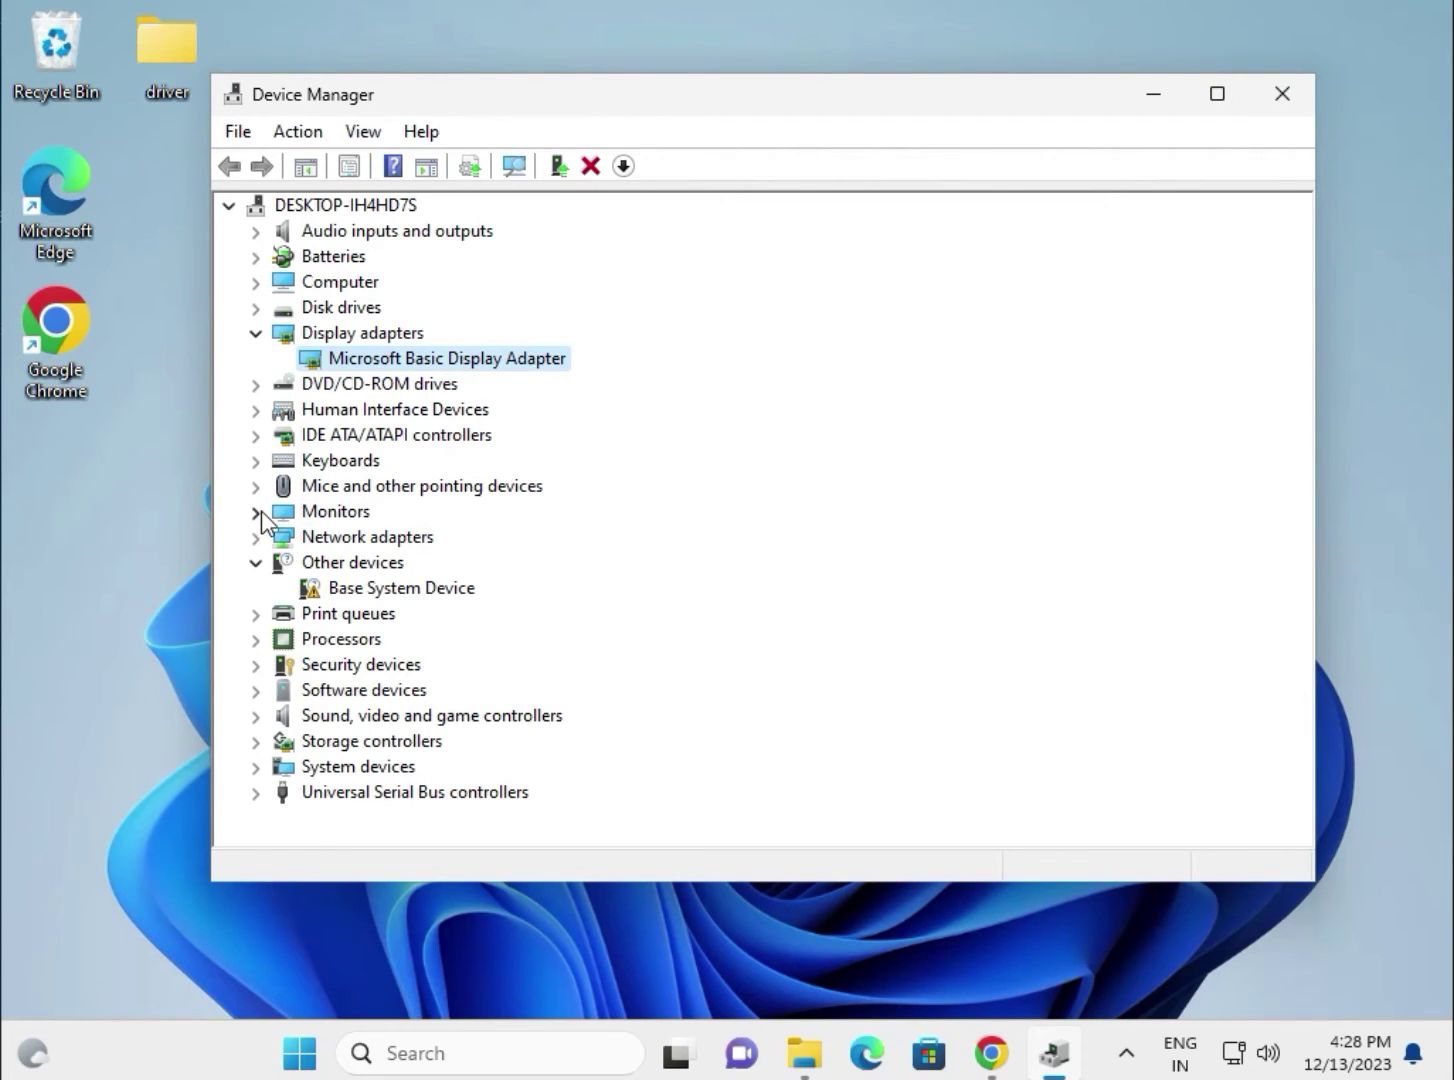
Start a driver update for the Intel(R) PRO/1000 MT Desktop Adapter under Network adapters.
click(262, 537)
click(428, 566)
right_click(428, 570)
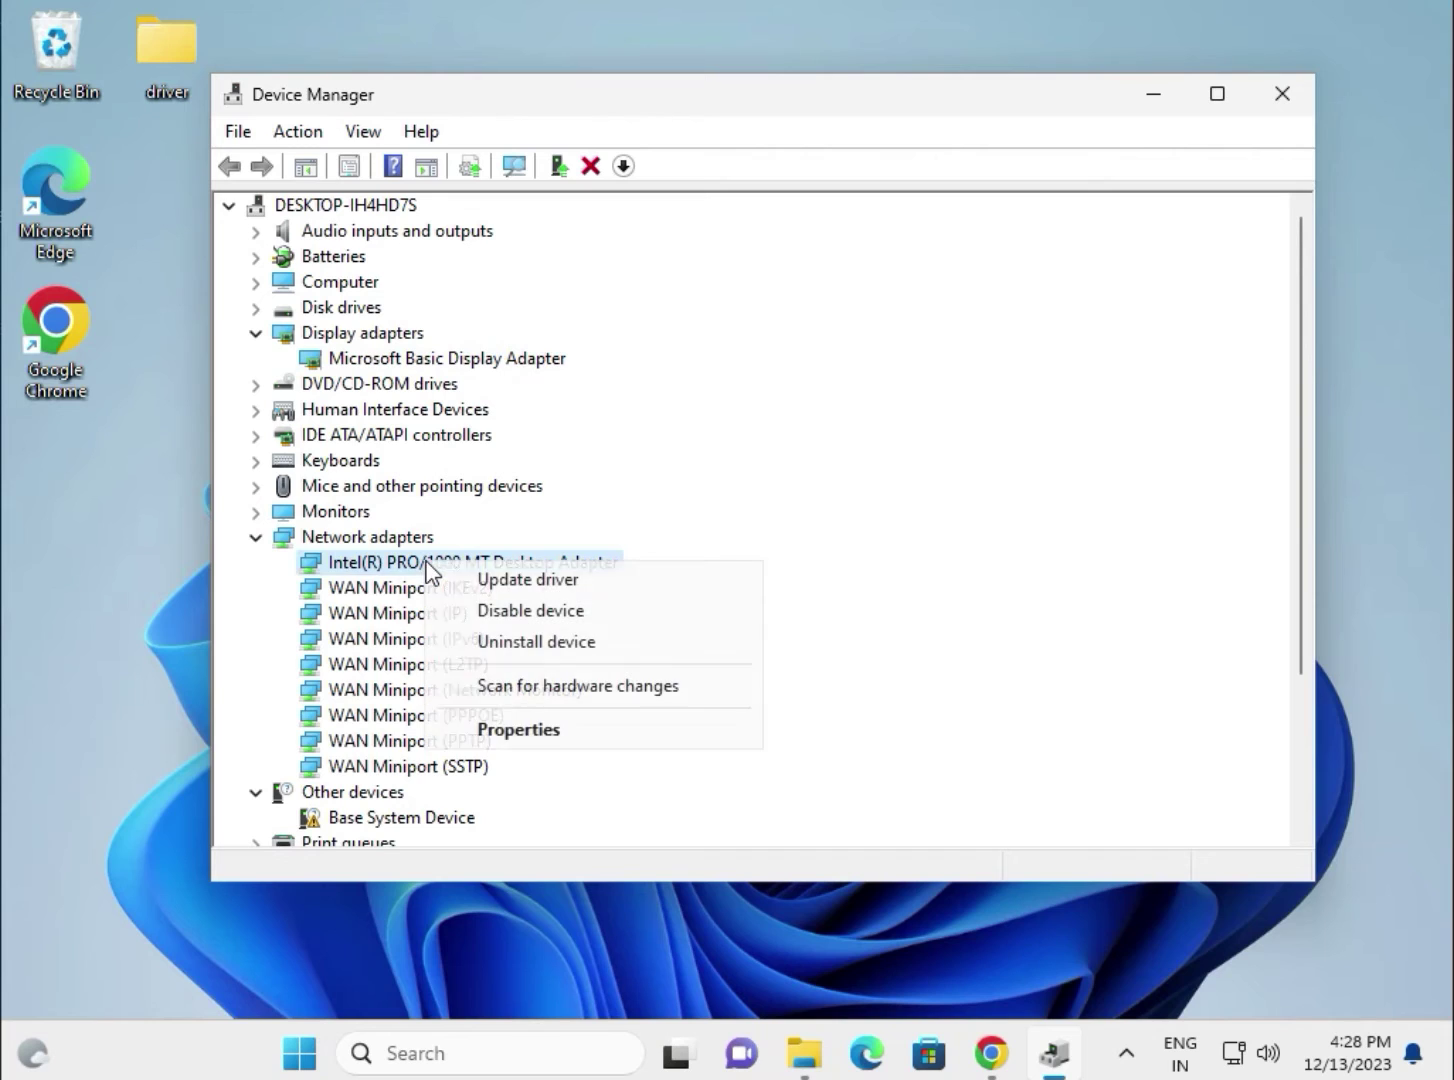
click(778, 561)
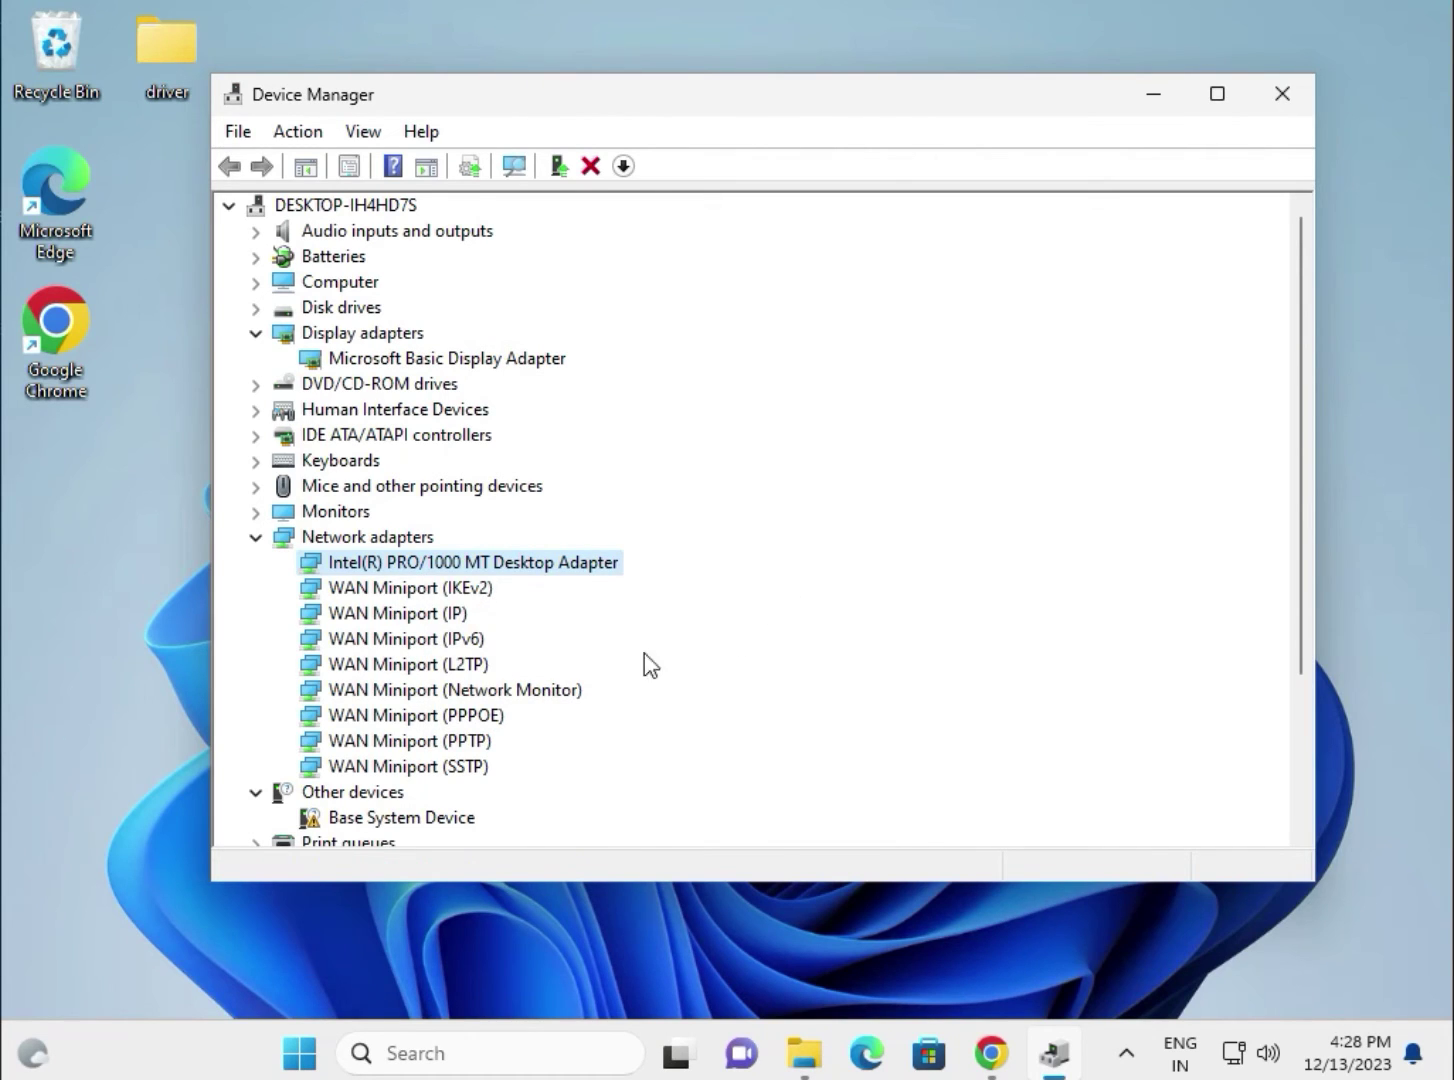
right_click(586, 578)
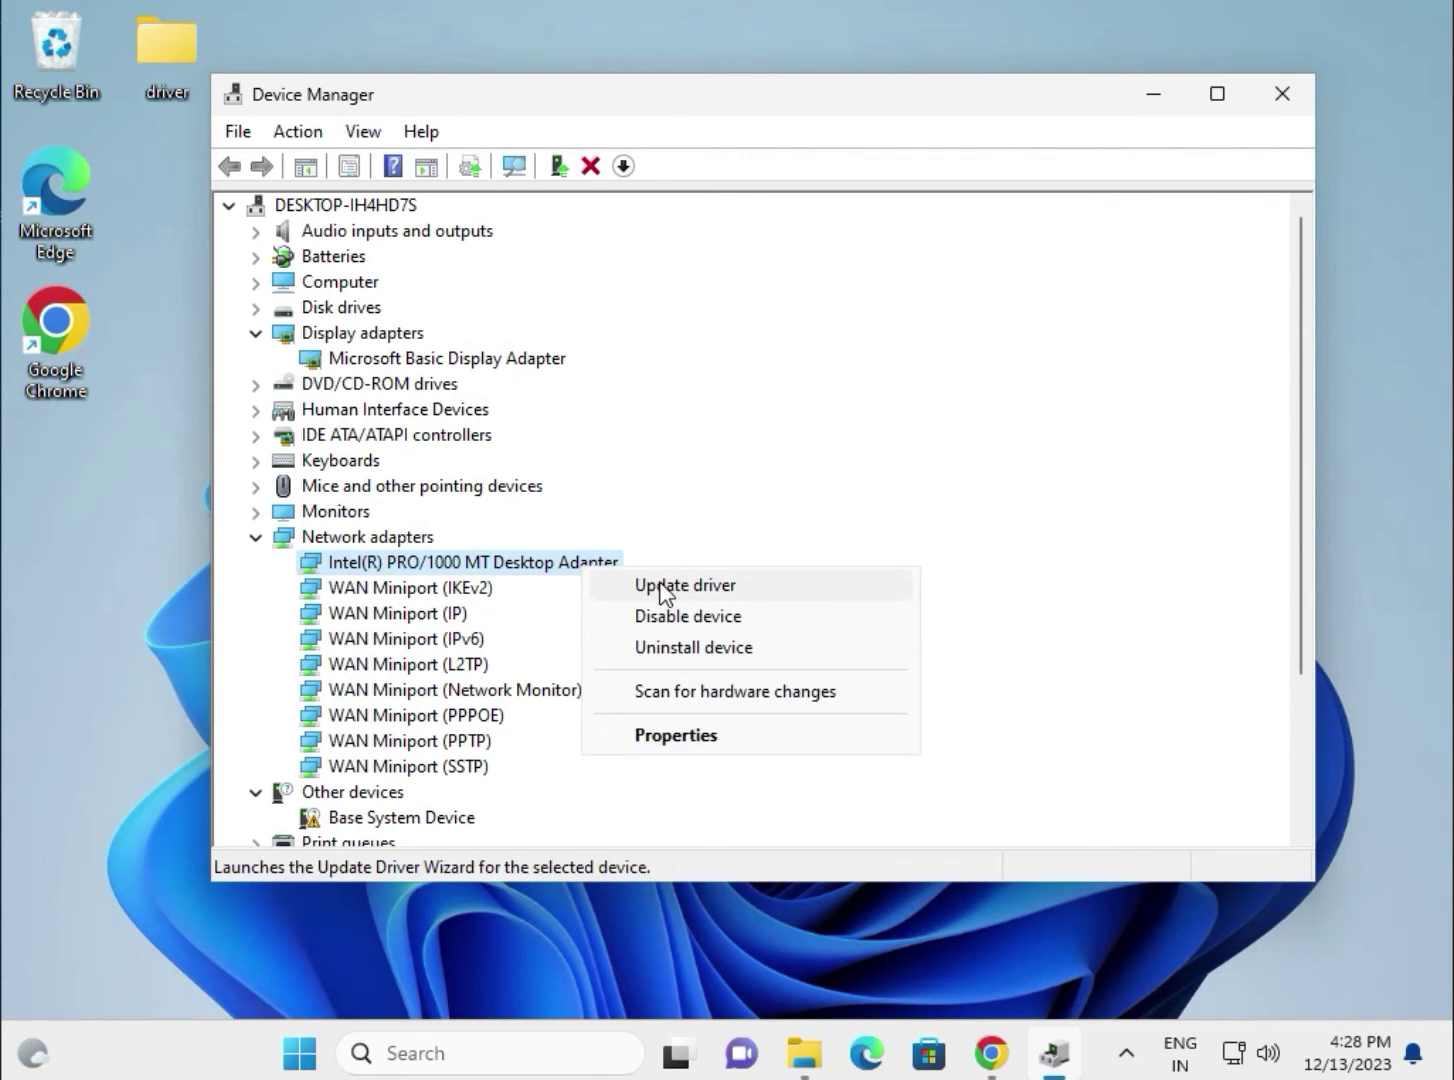
click(660, 590)
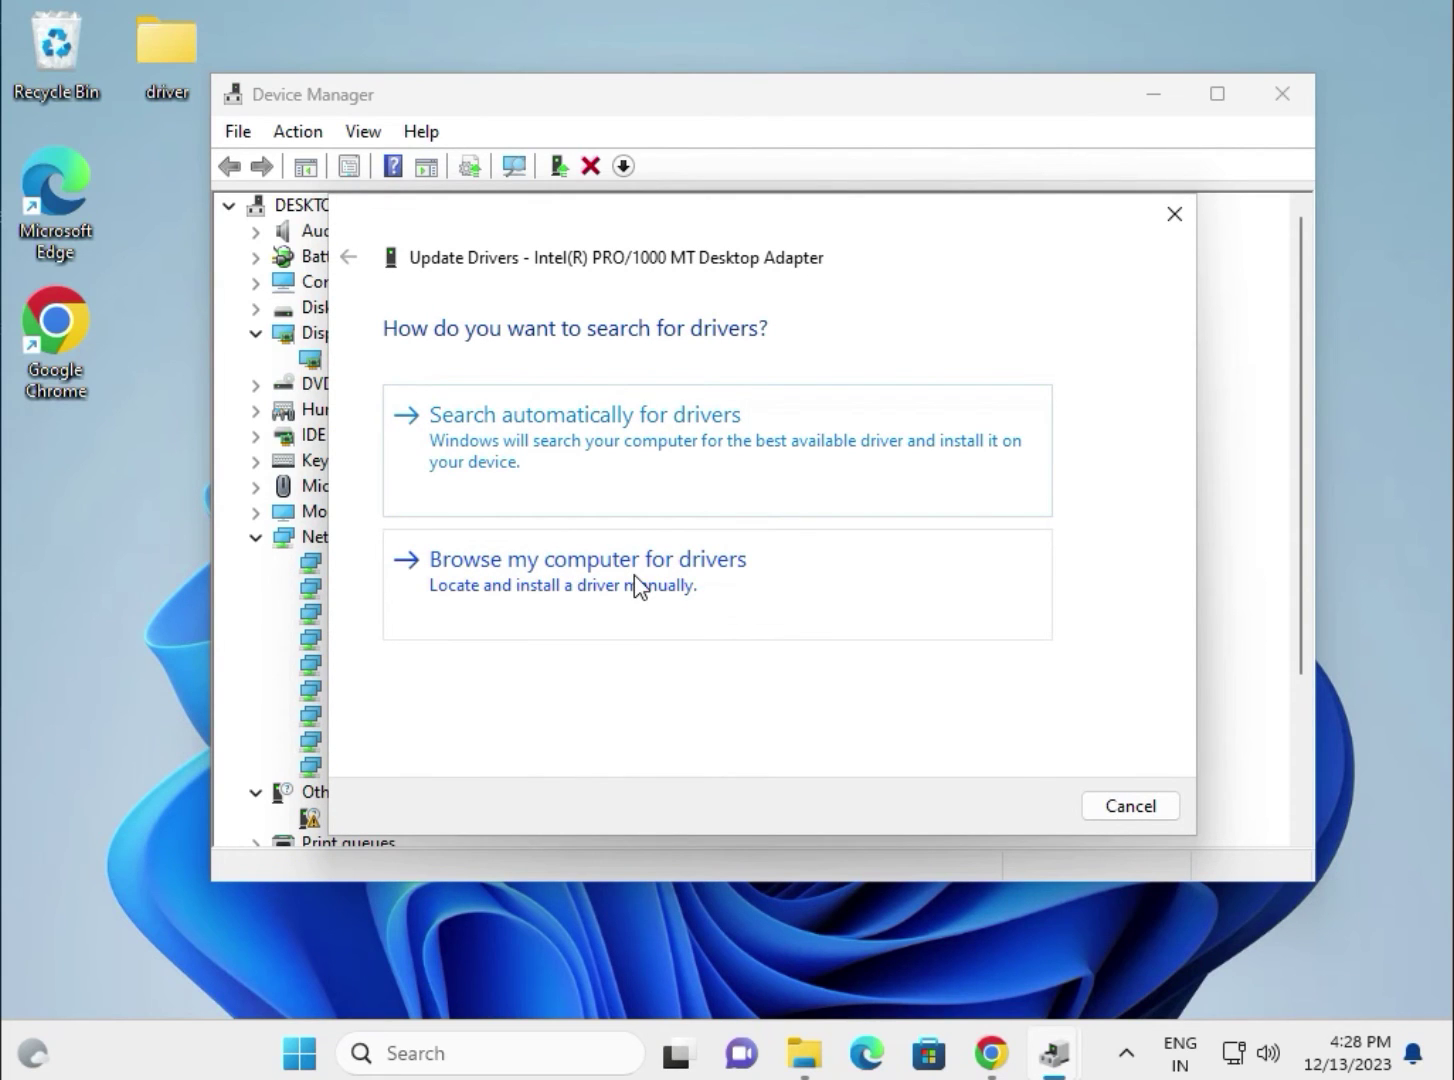
Search the Desktop\driver folder for a network driver, then close the wizard.
click(657, 585)
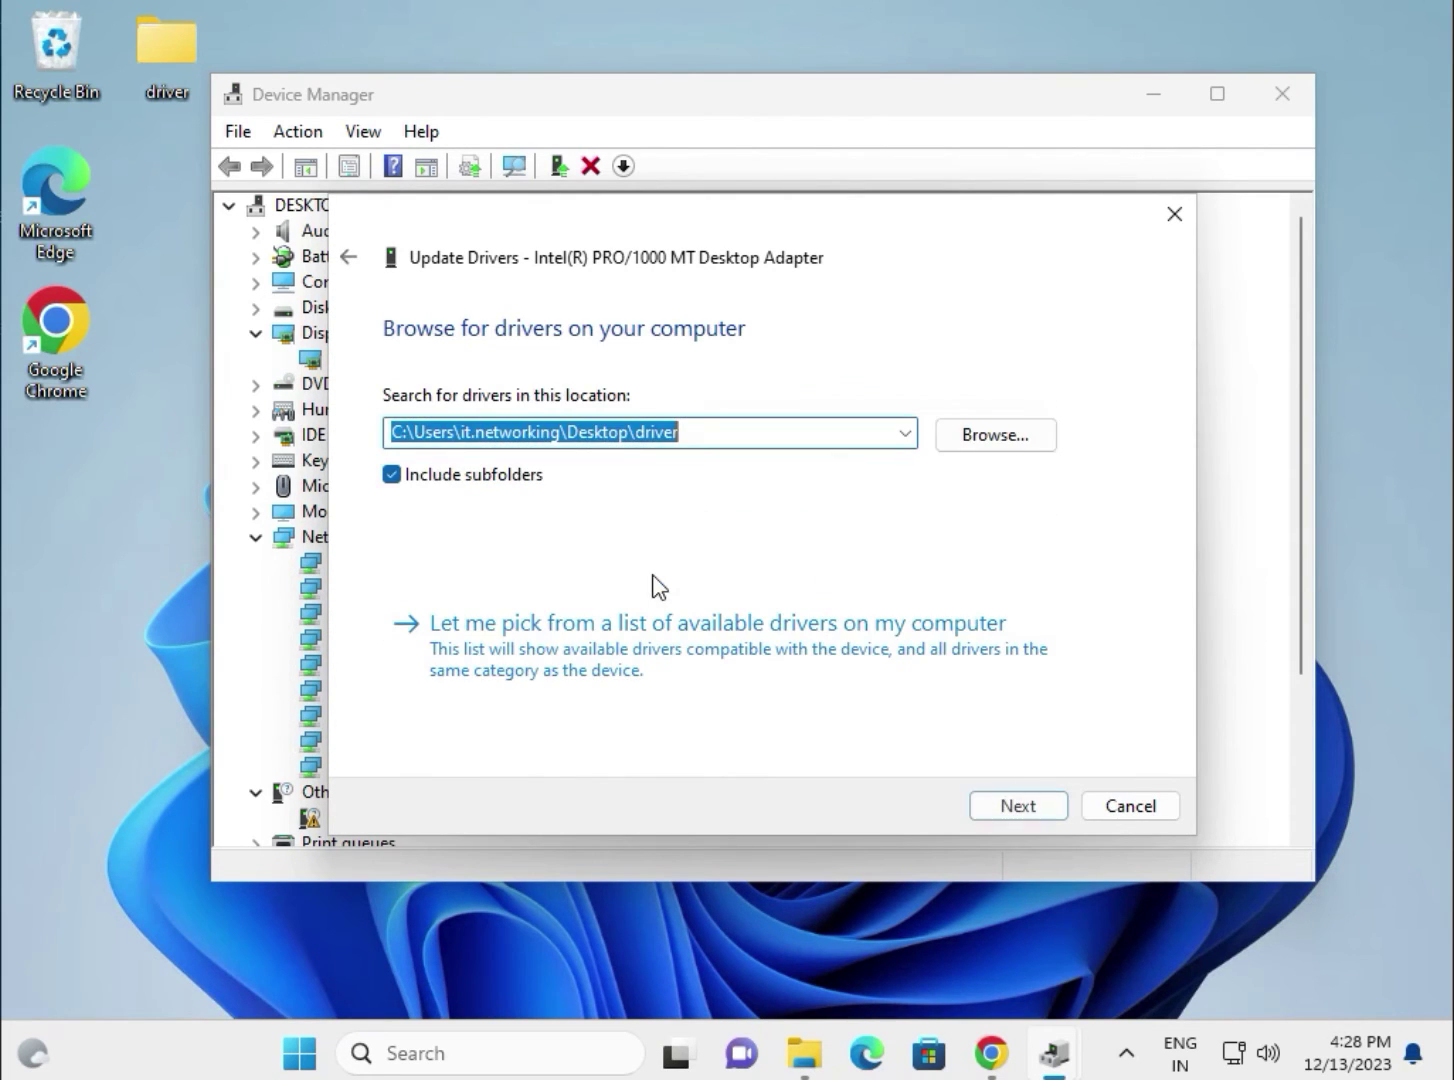
click(968, 435)
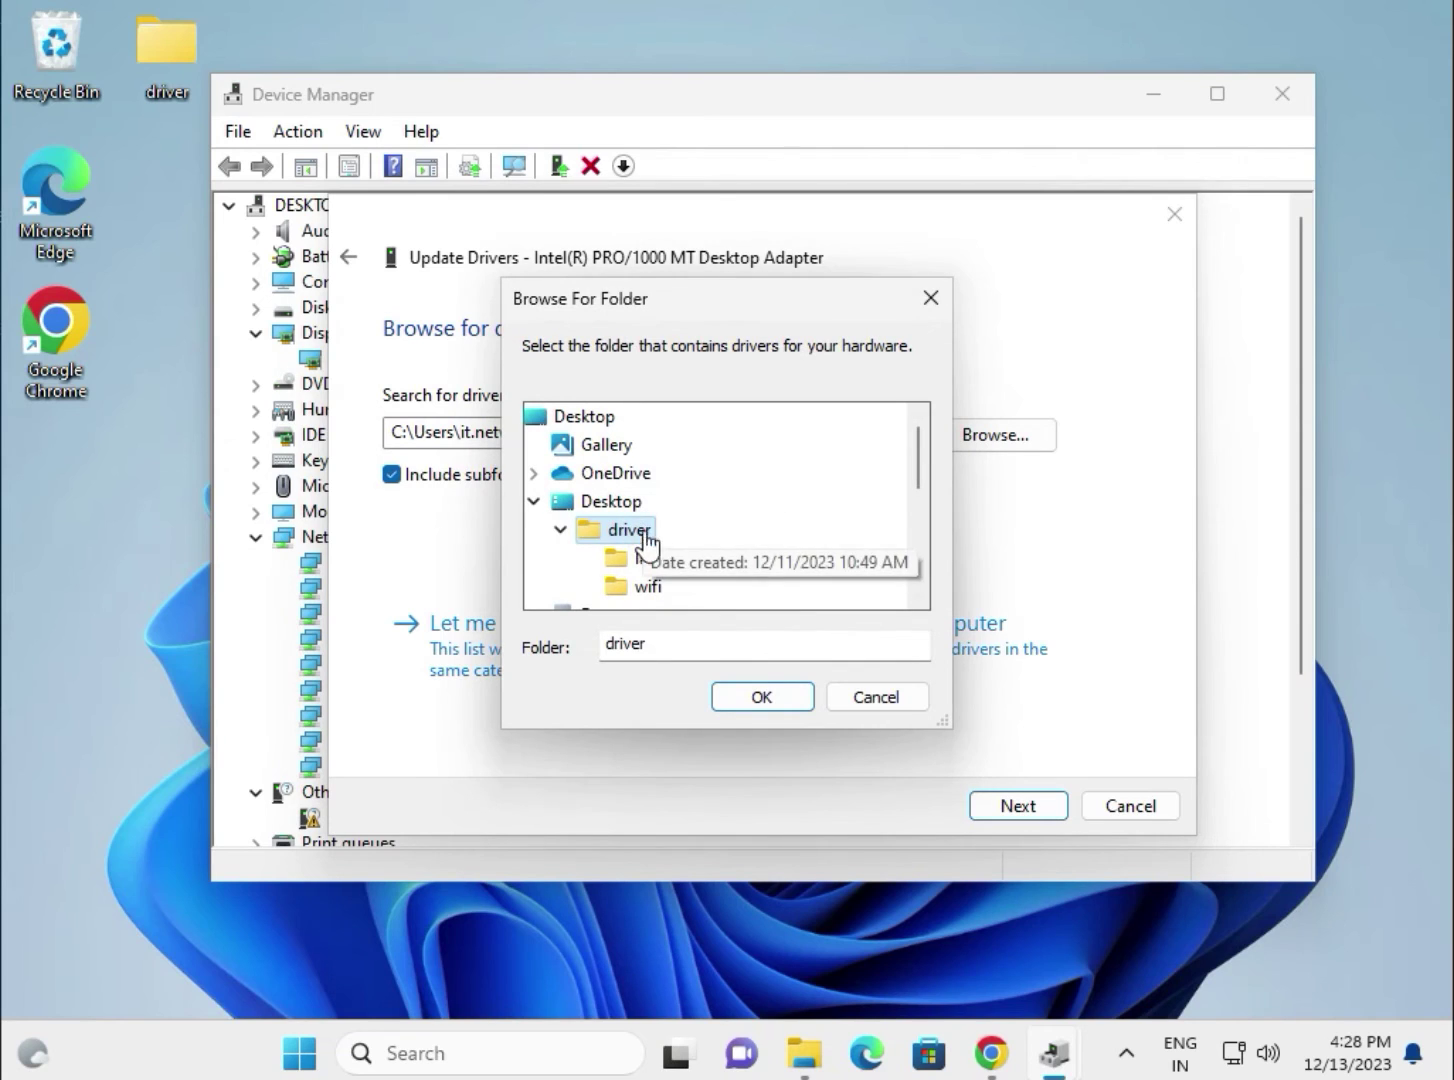
click(748, 688)
click(1024, 810)
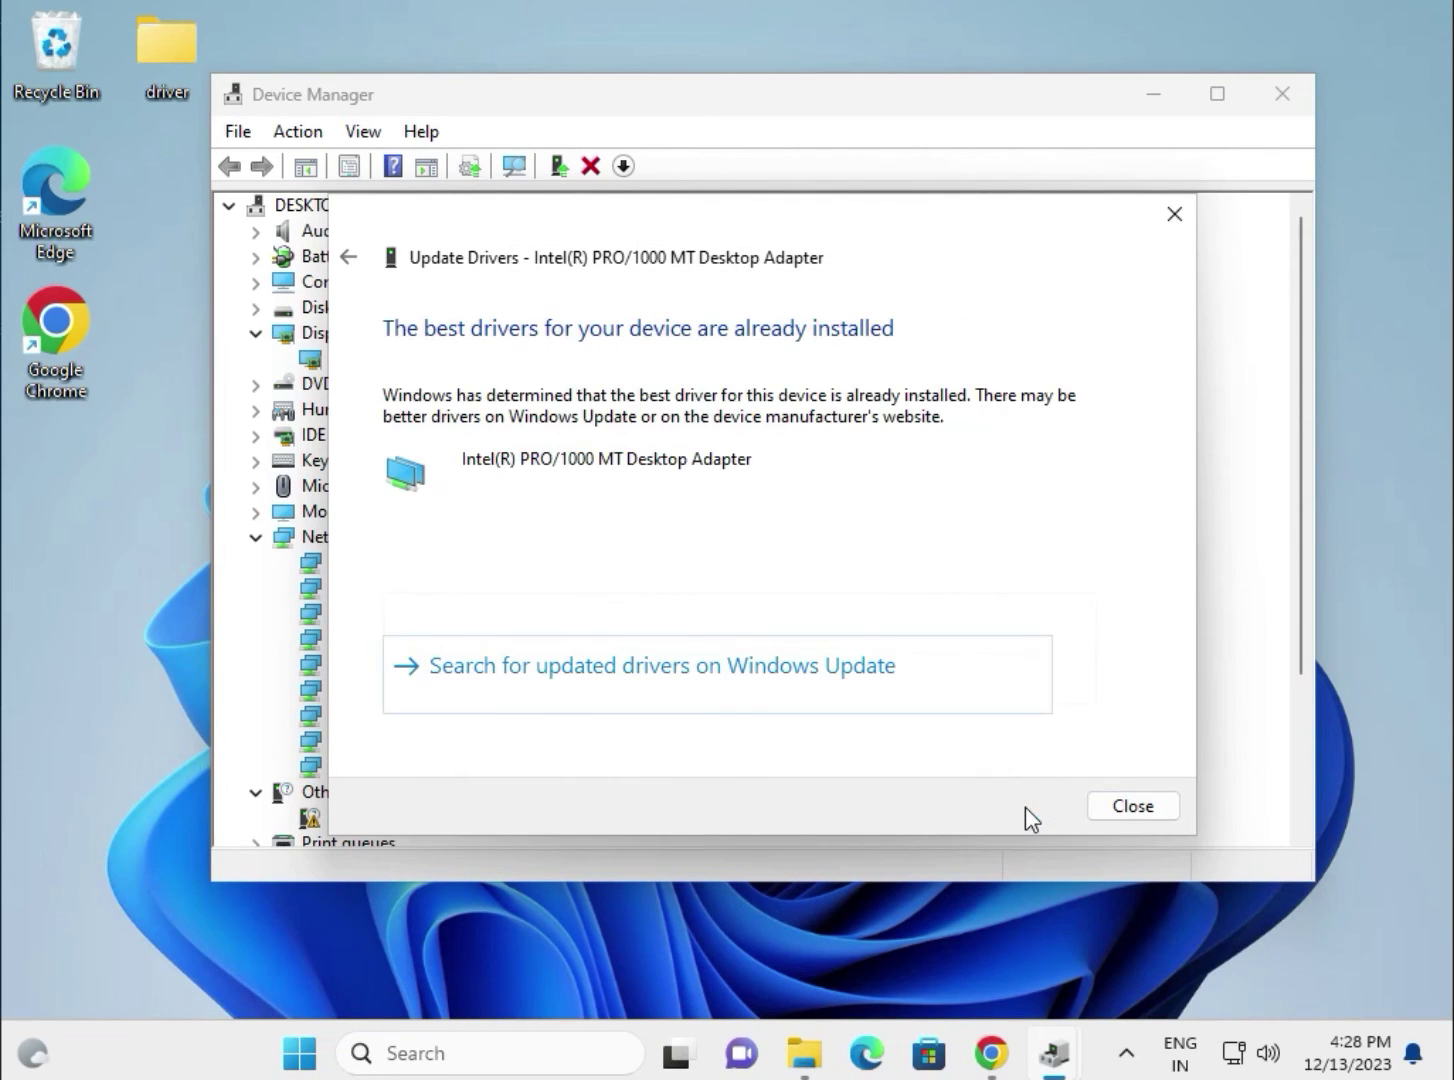
click(155, 66)
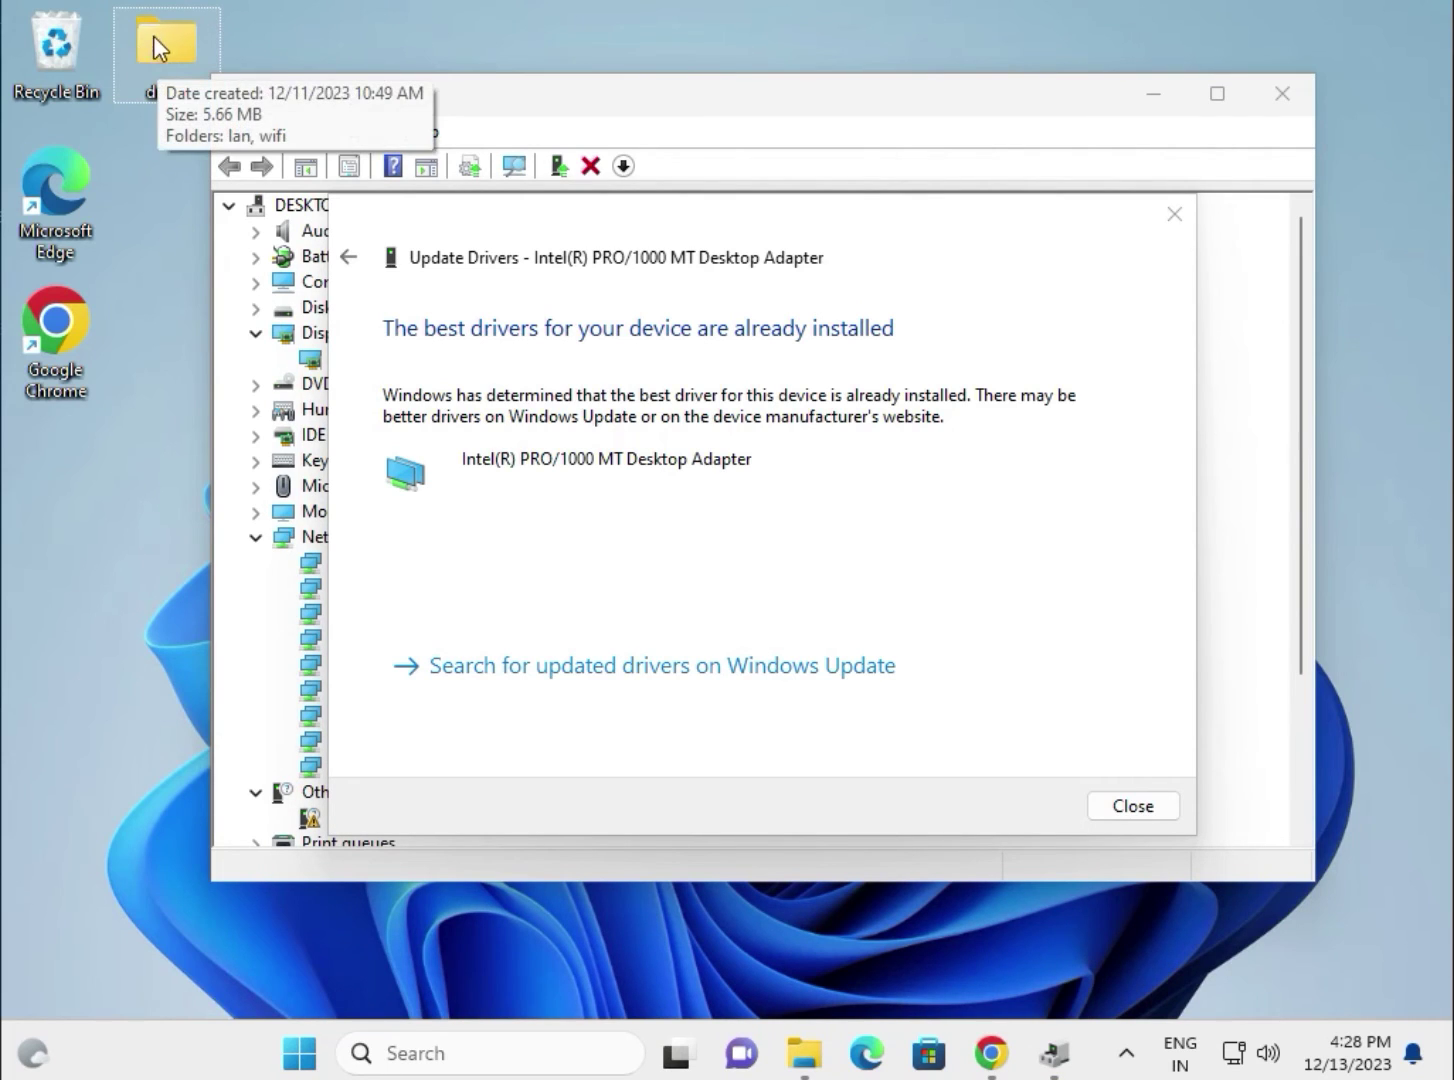
click(1130, 806)
Start a driver update for the first Intel Core i3-6098P CPU under Processors.
scroll(535, 607, down, 3)
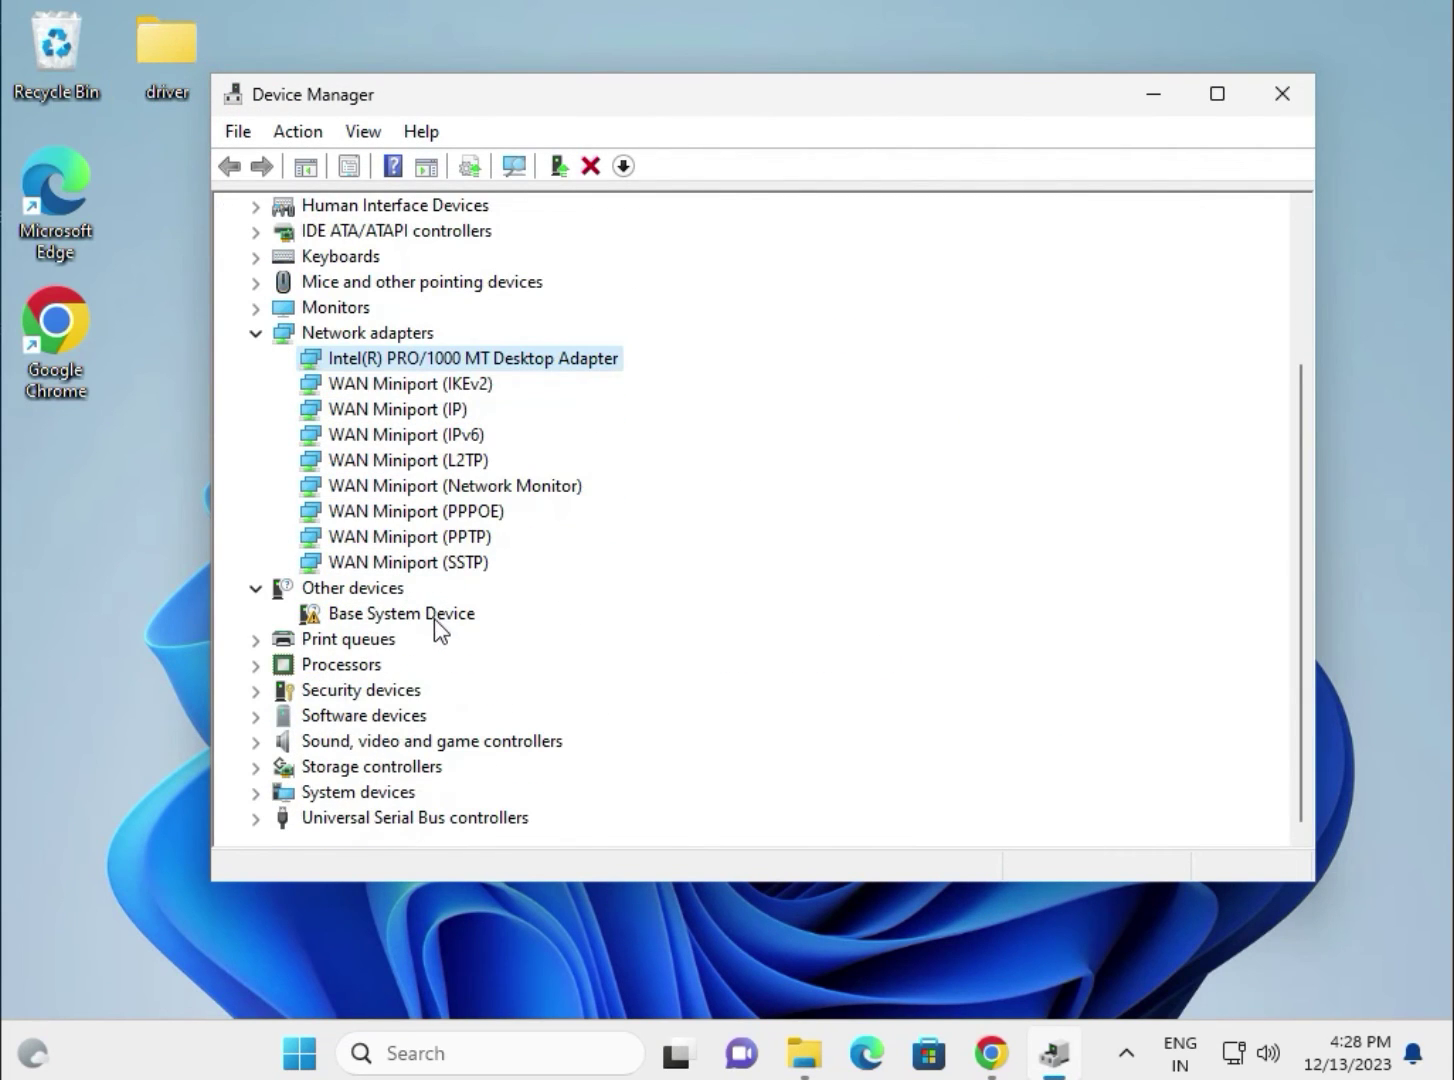
click(266, 666)
click(474, 692)
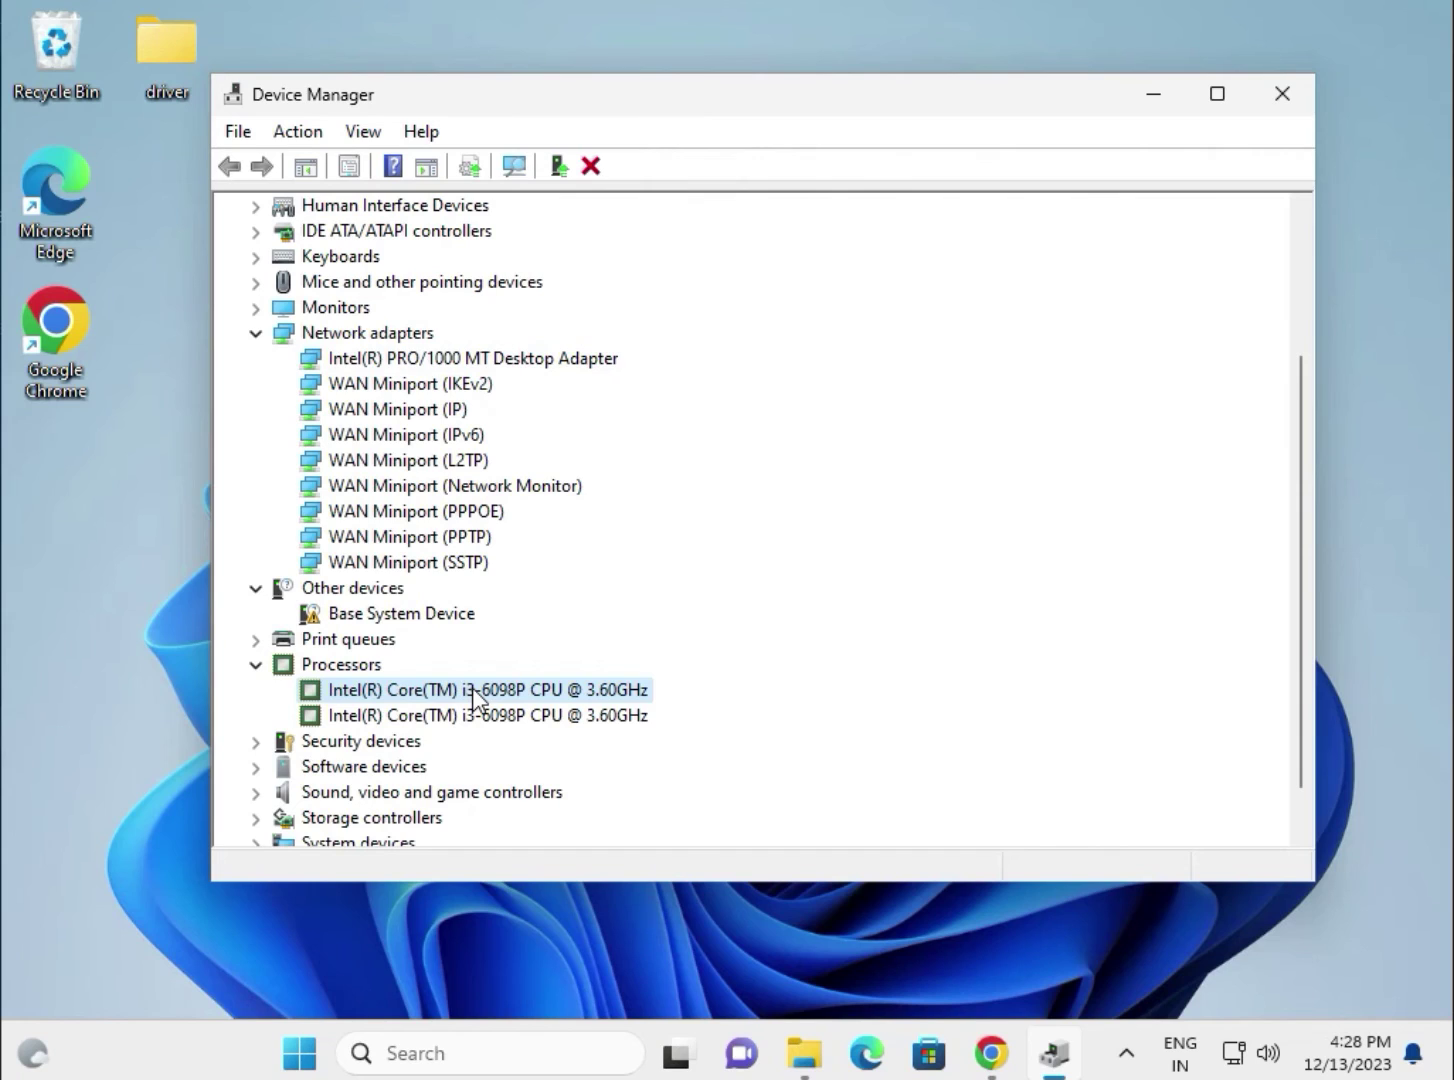
right_click(474, 692)
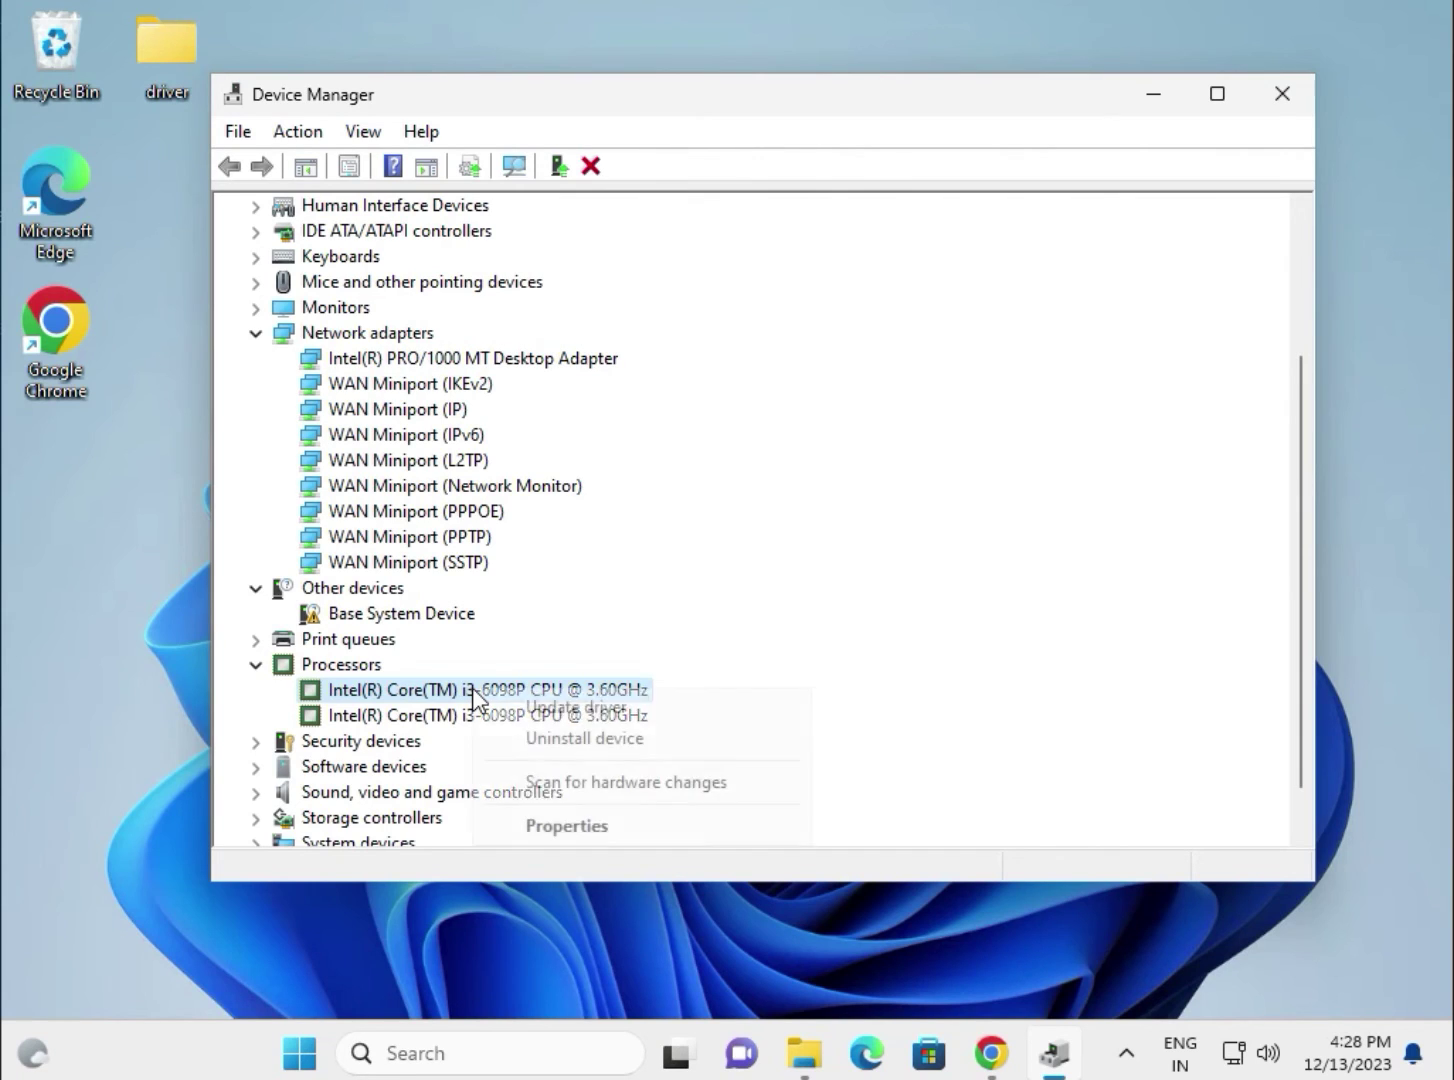
click(538, 708)
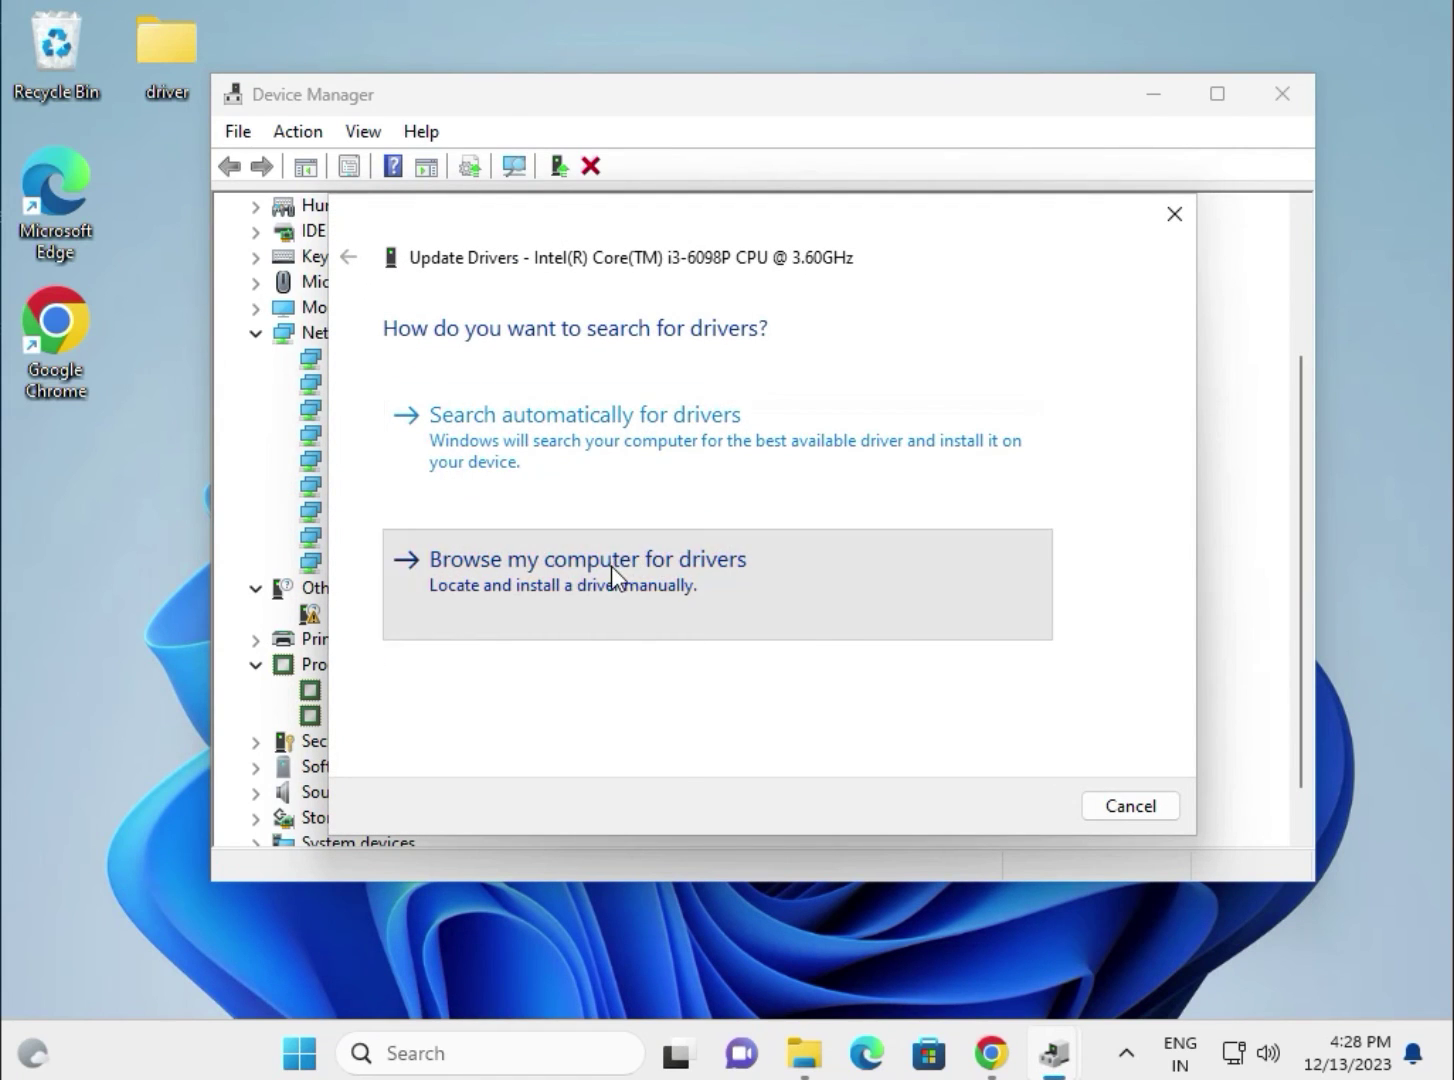
Search the driver folder for a processor driver, then close the wizard.
click(611, 566)
click(560, 438)
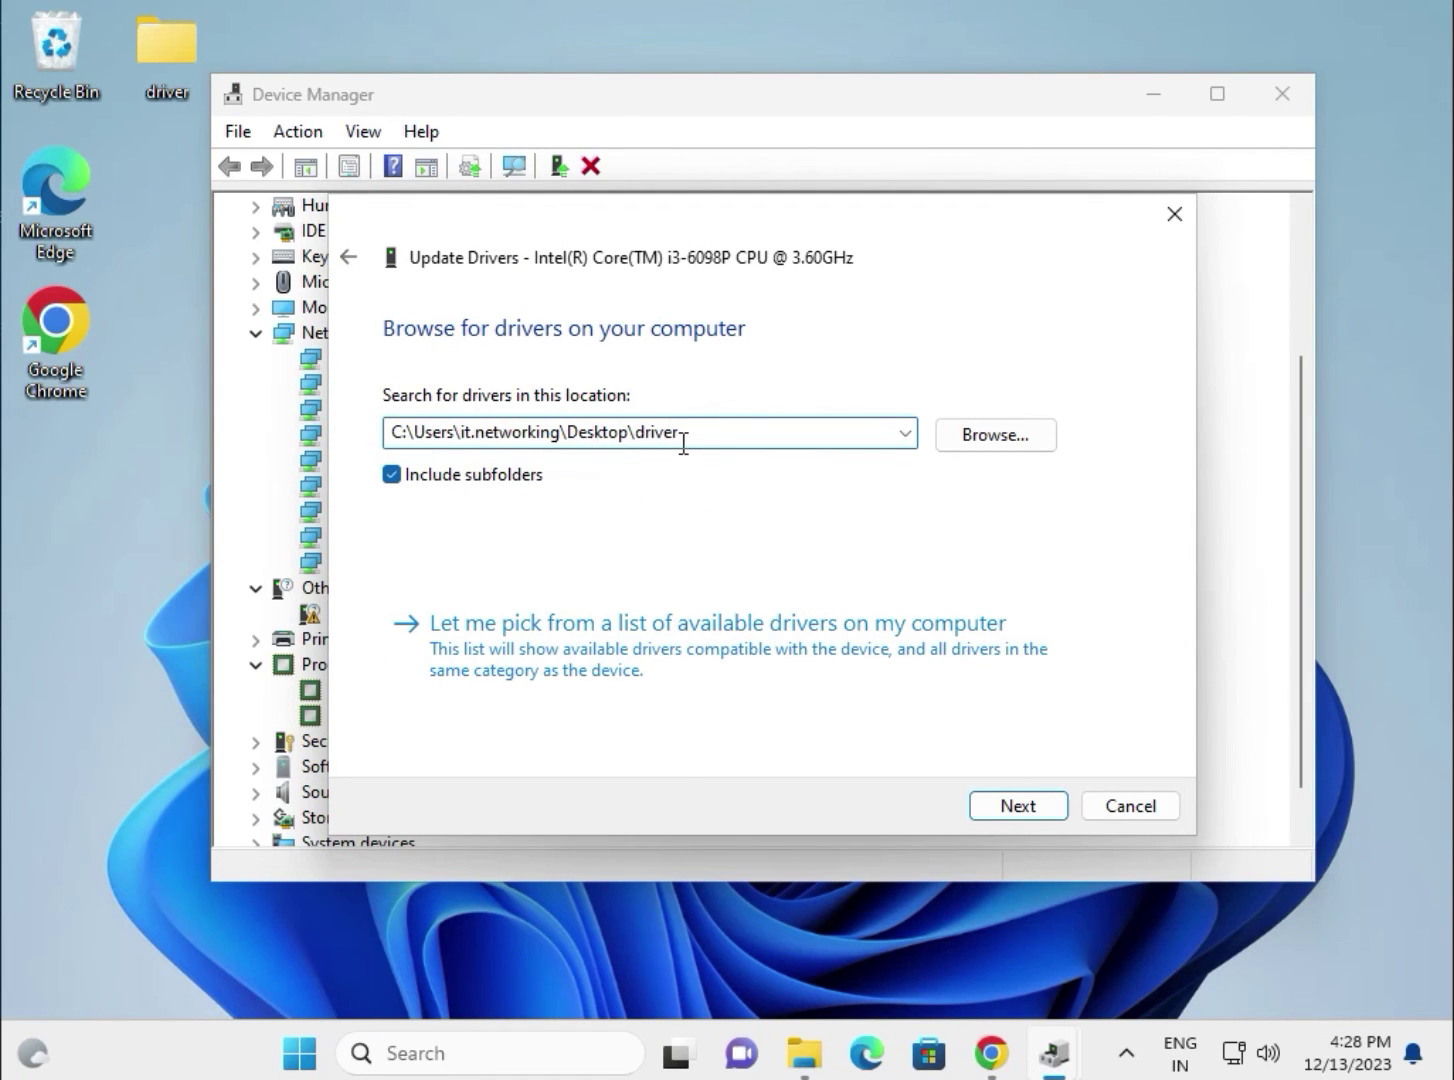
click(967, 448)
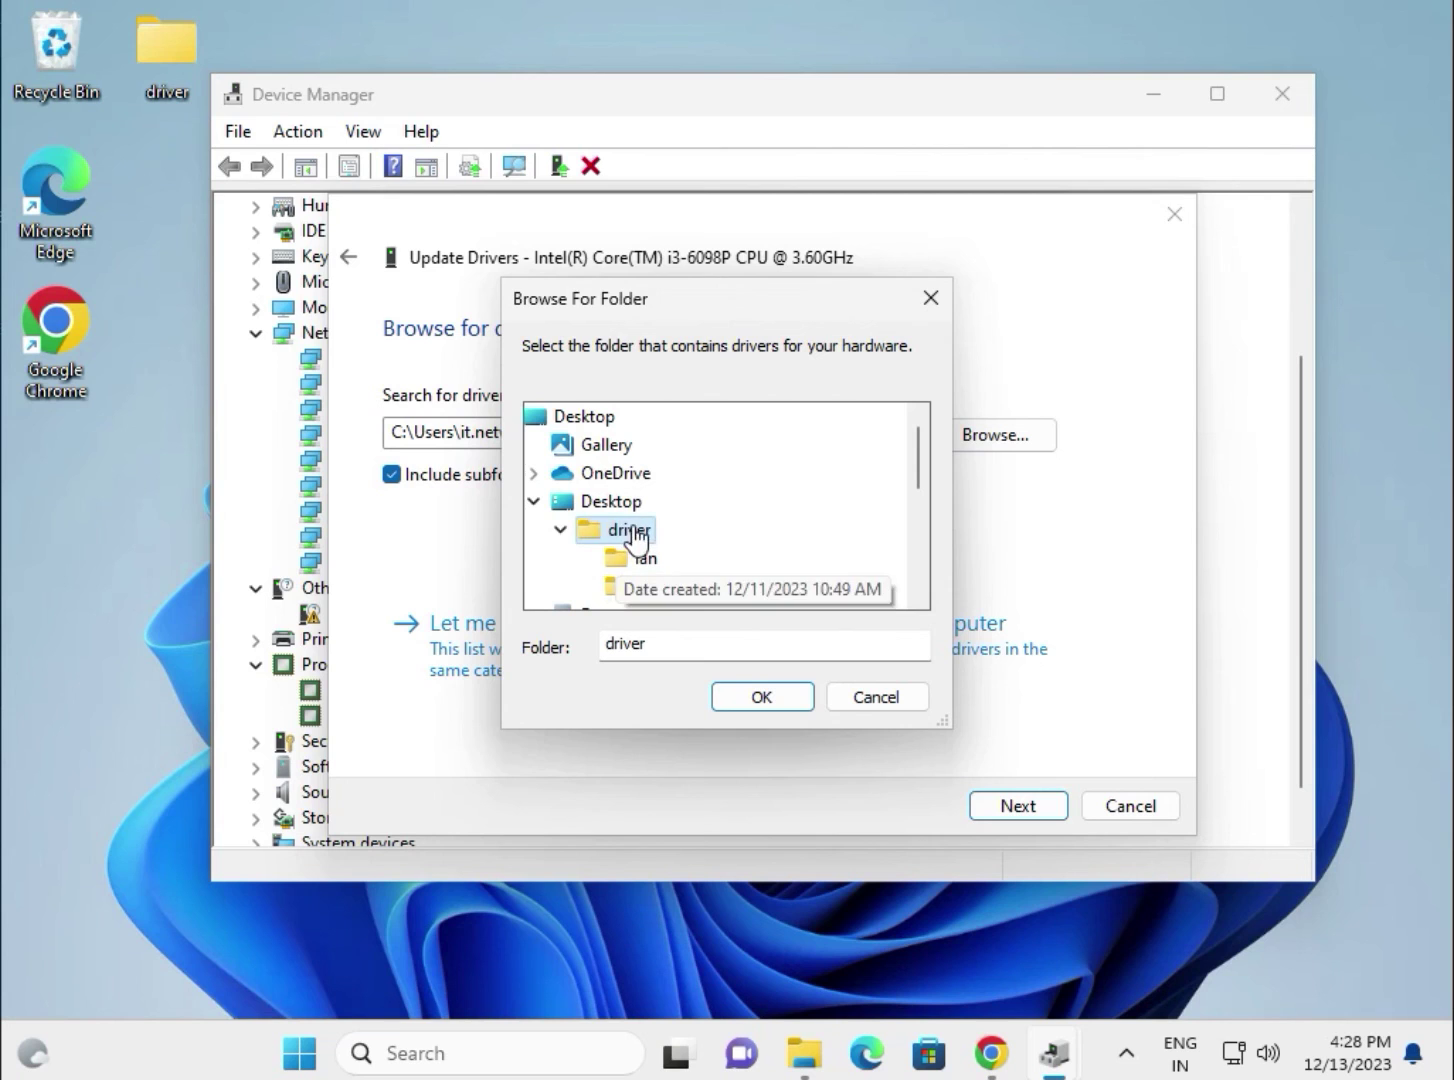
click(755, 705)
click(992, 808)
click(1126, 814)
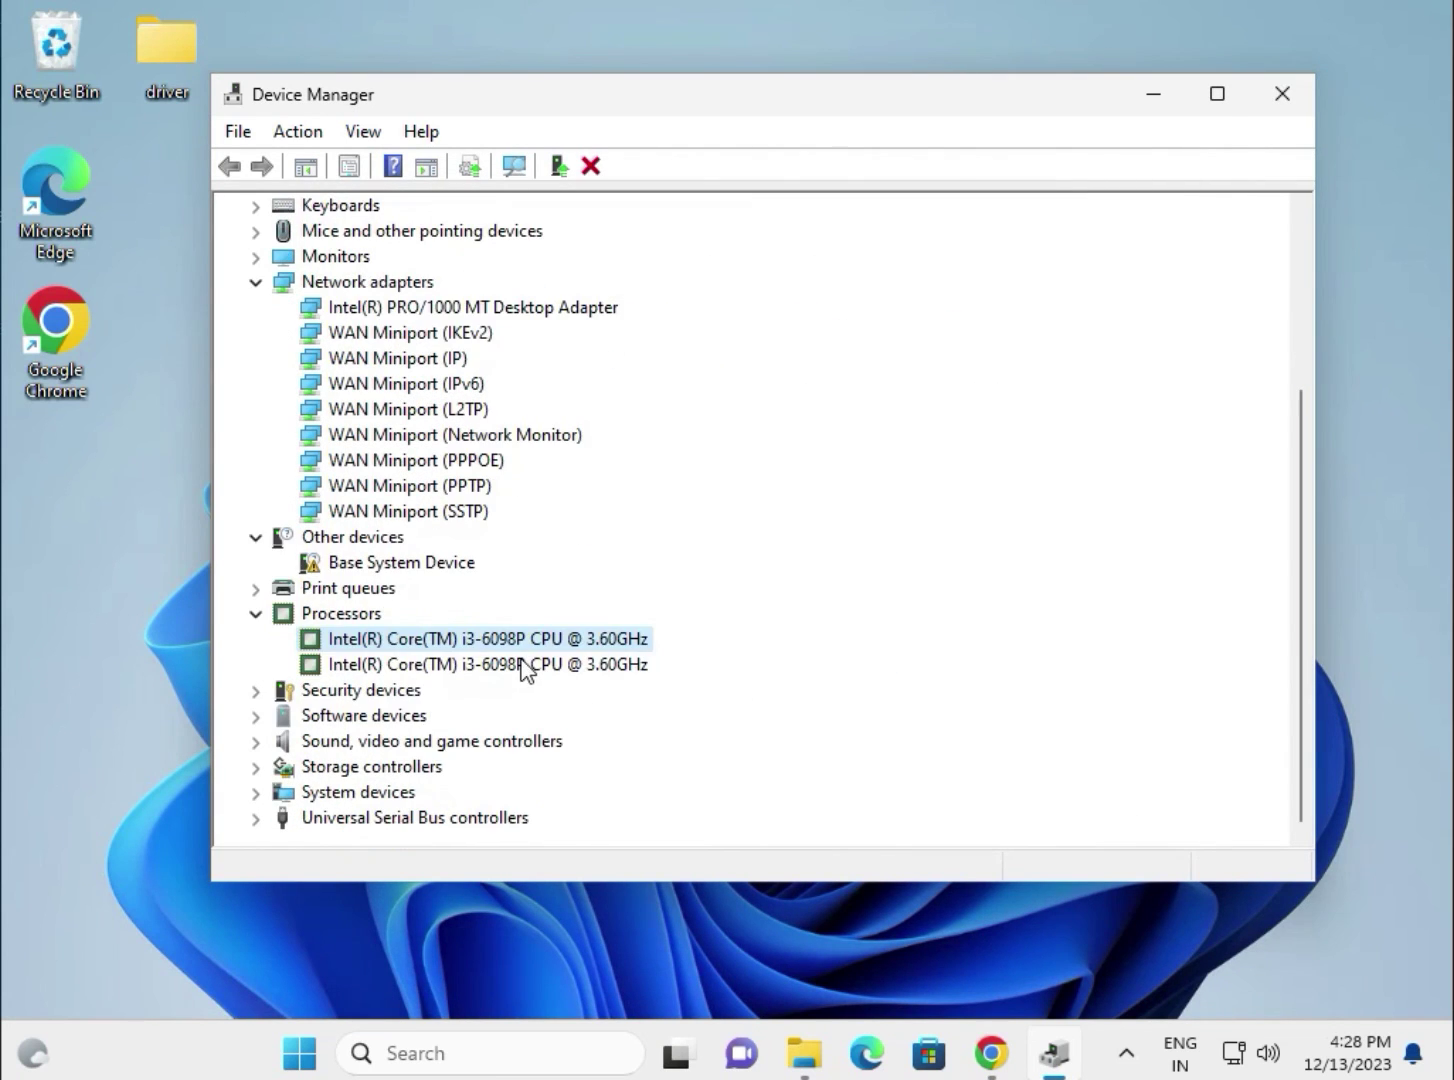
Expand Sound, video and game controllers and Universal Serial Bus controllers.
click(255, 741)
click(350, 766)
scroll(365, 775, down, 1)
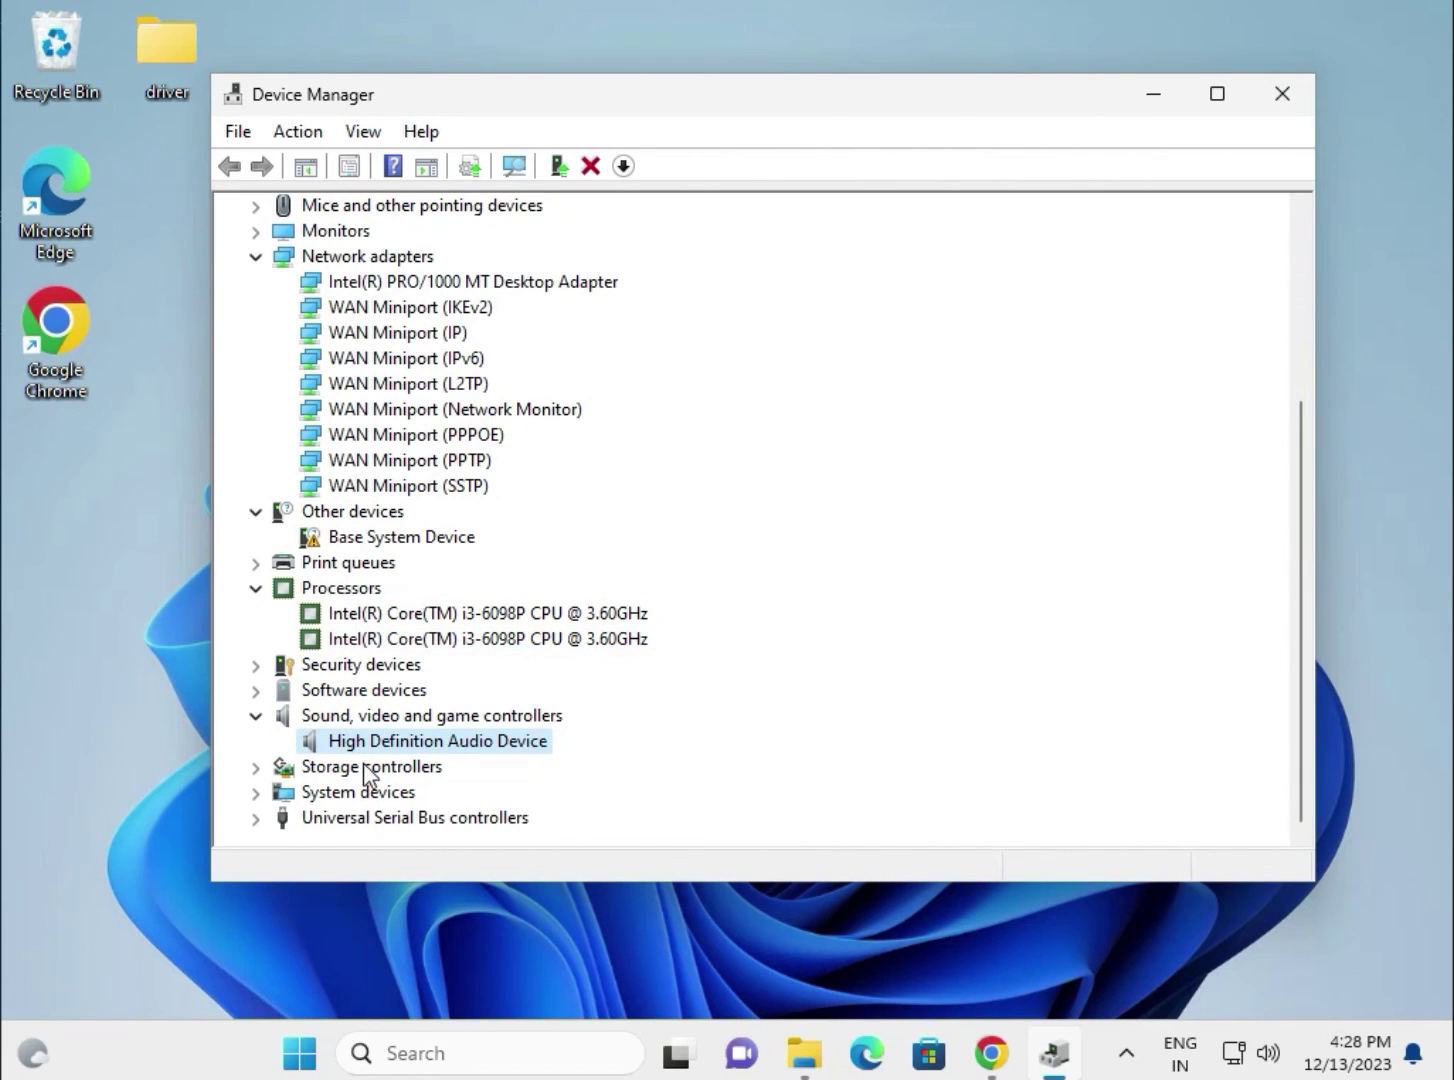
click(257, 819)
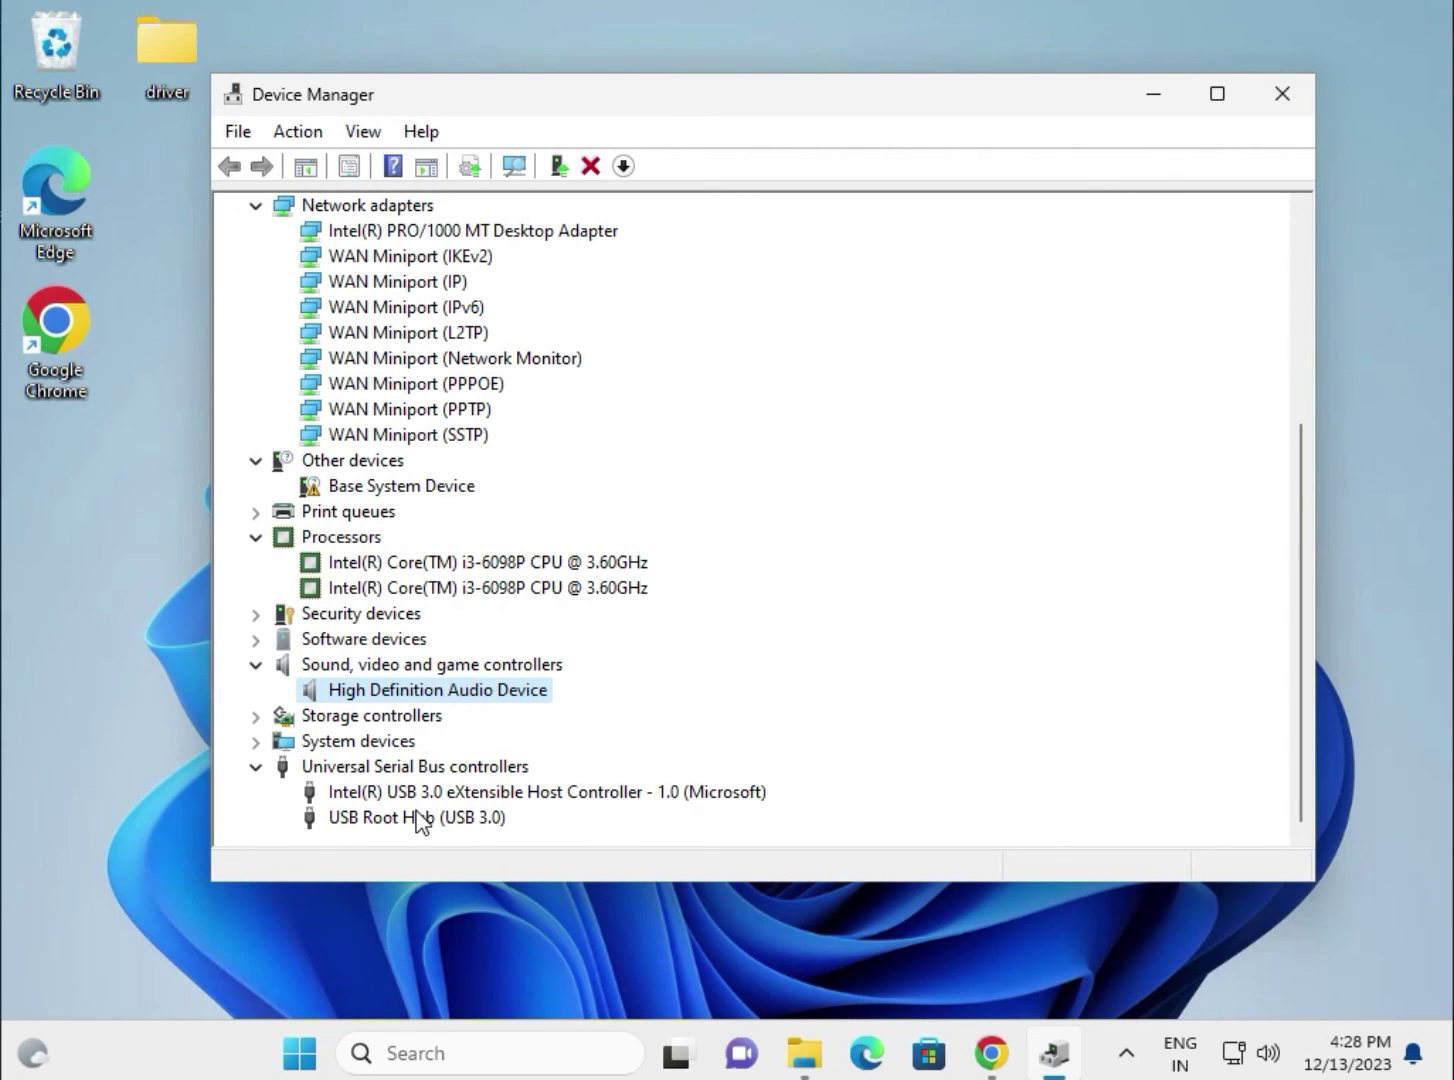
scroll(358, 740, up, 5)
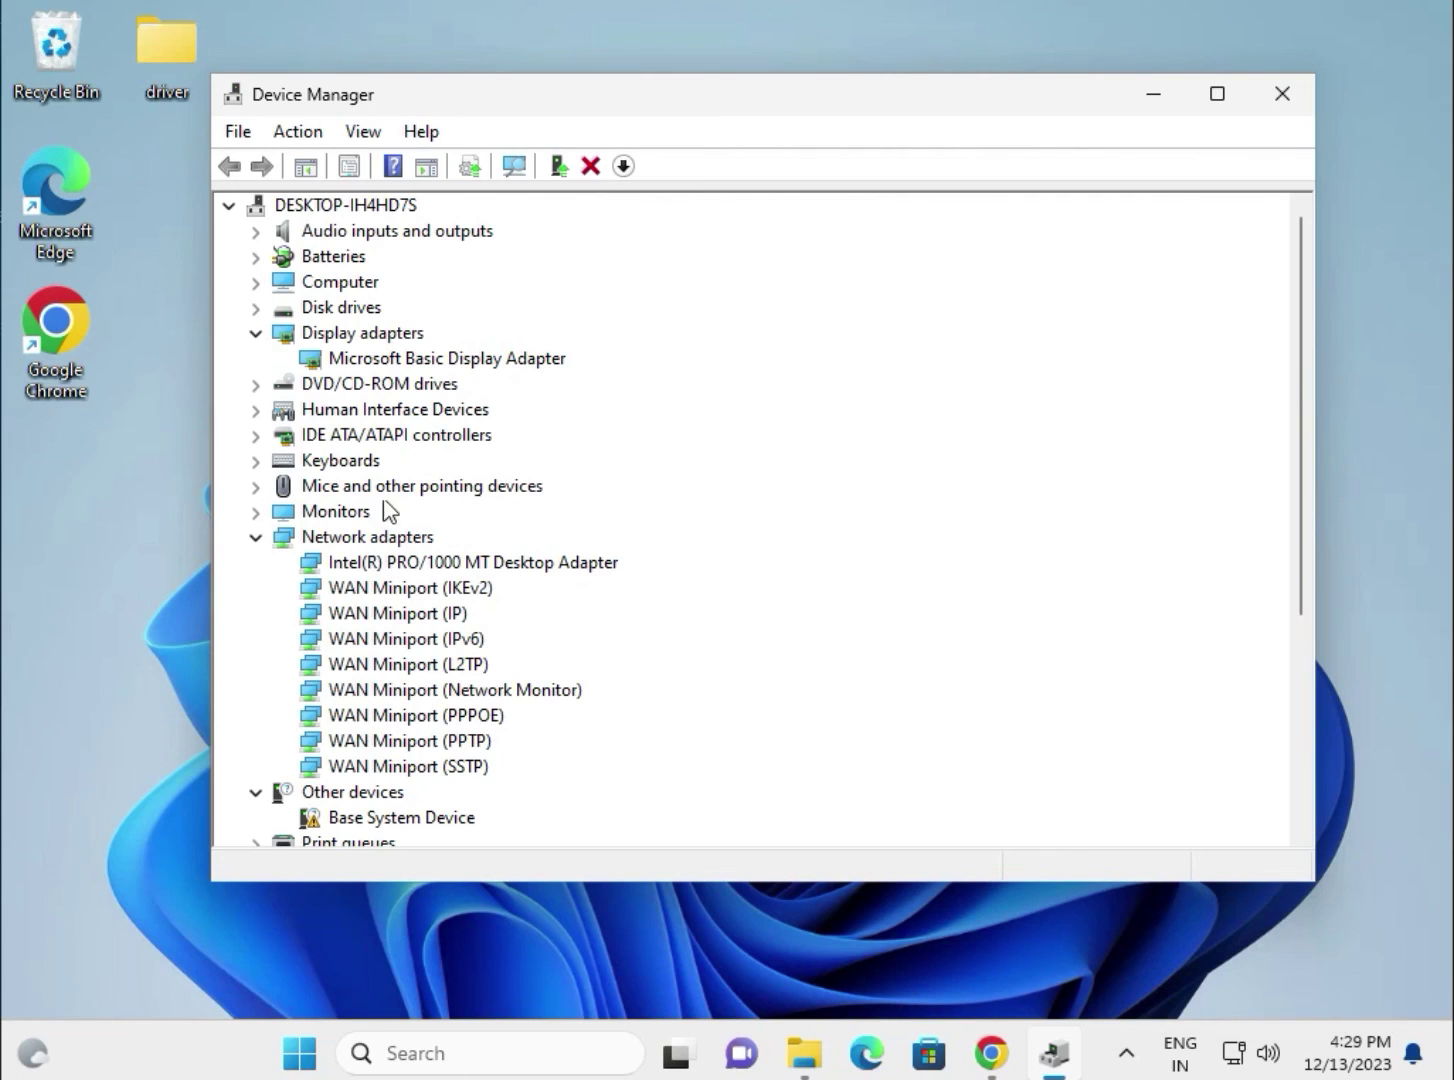
Select the Microsoft Basic Display Adapter, Intel PRO/1000 MT adapter and first i3-6098P CPU.
click(370, 362)
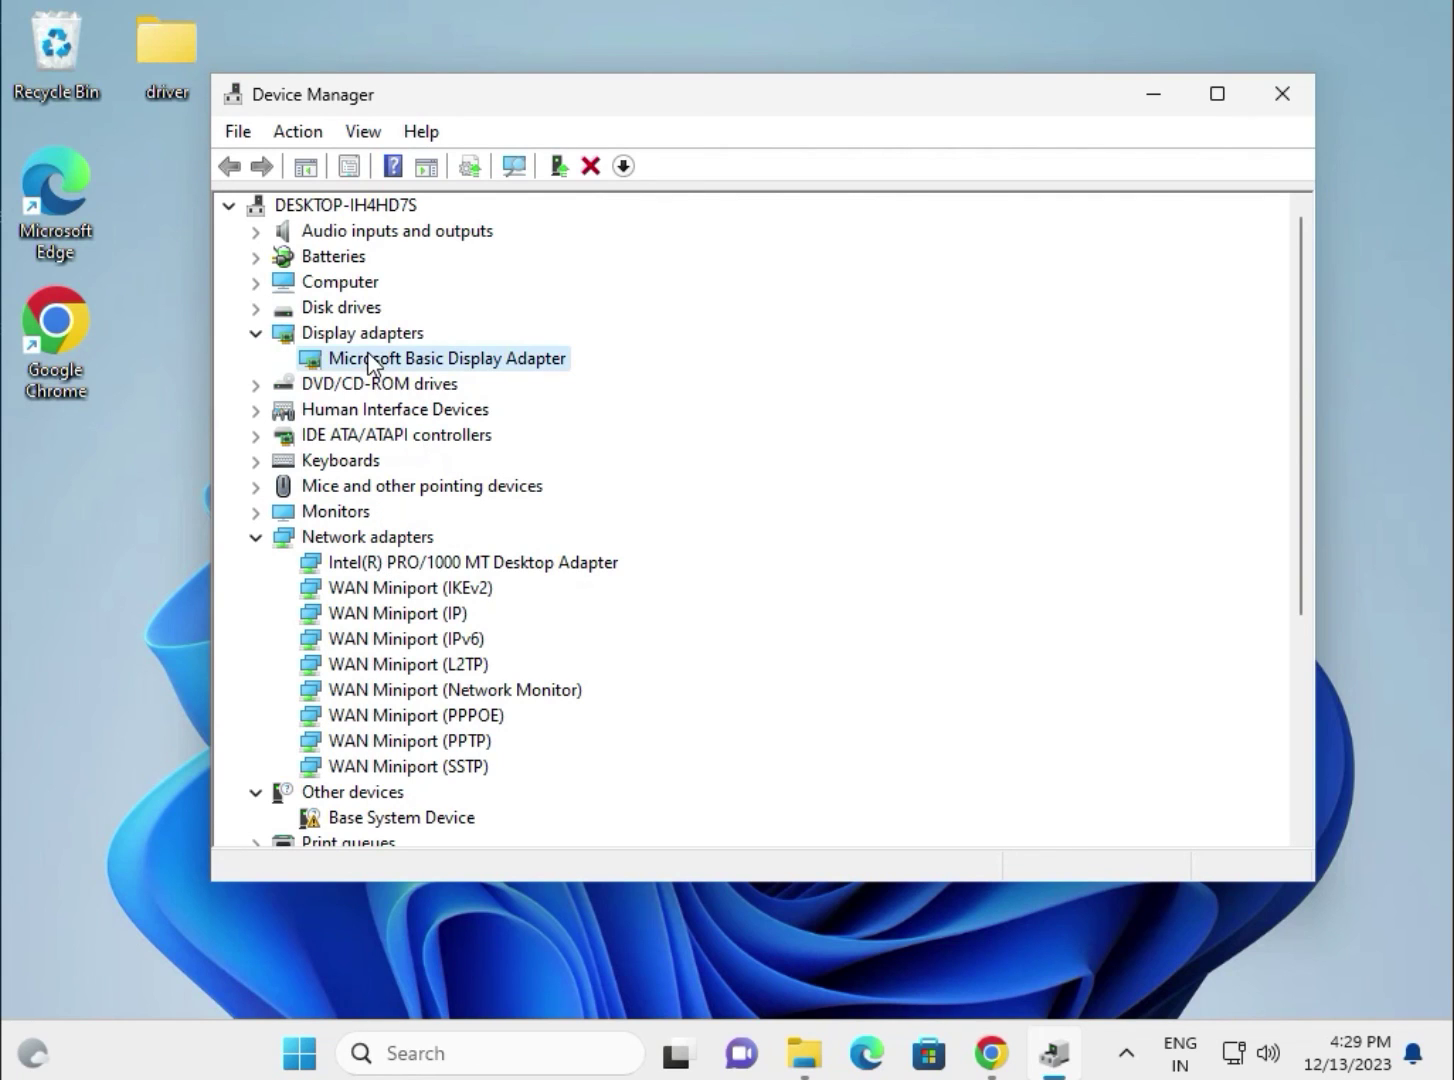
click(400, 563)
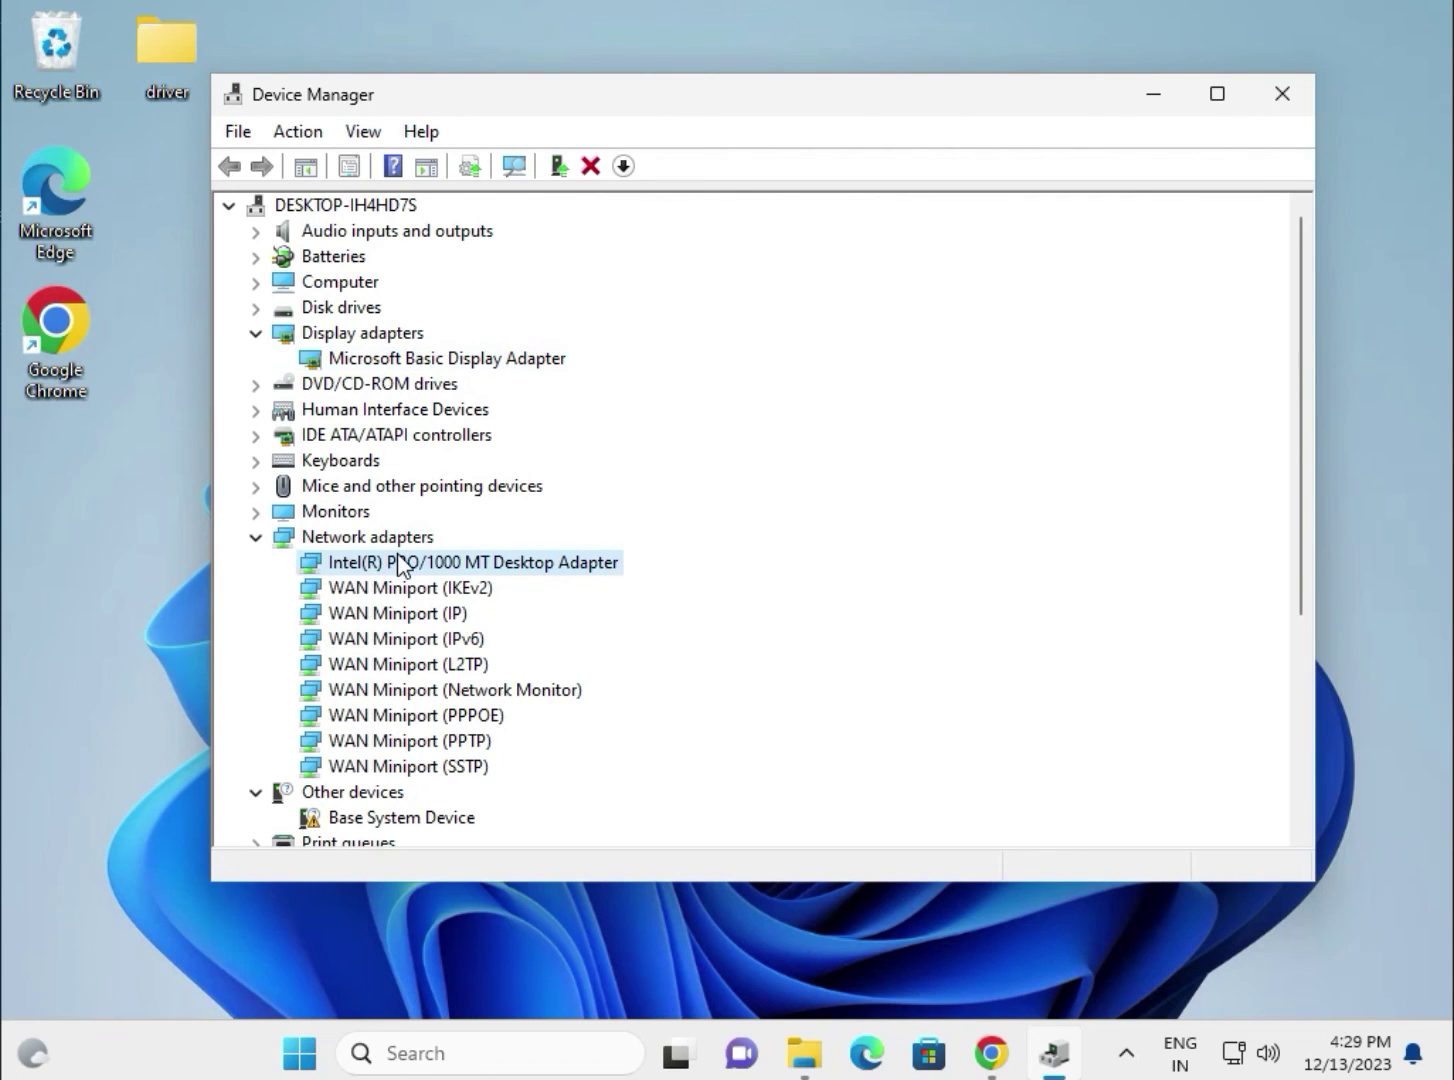
scroll(430, 590, down, 2)
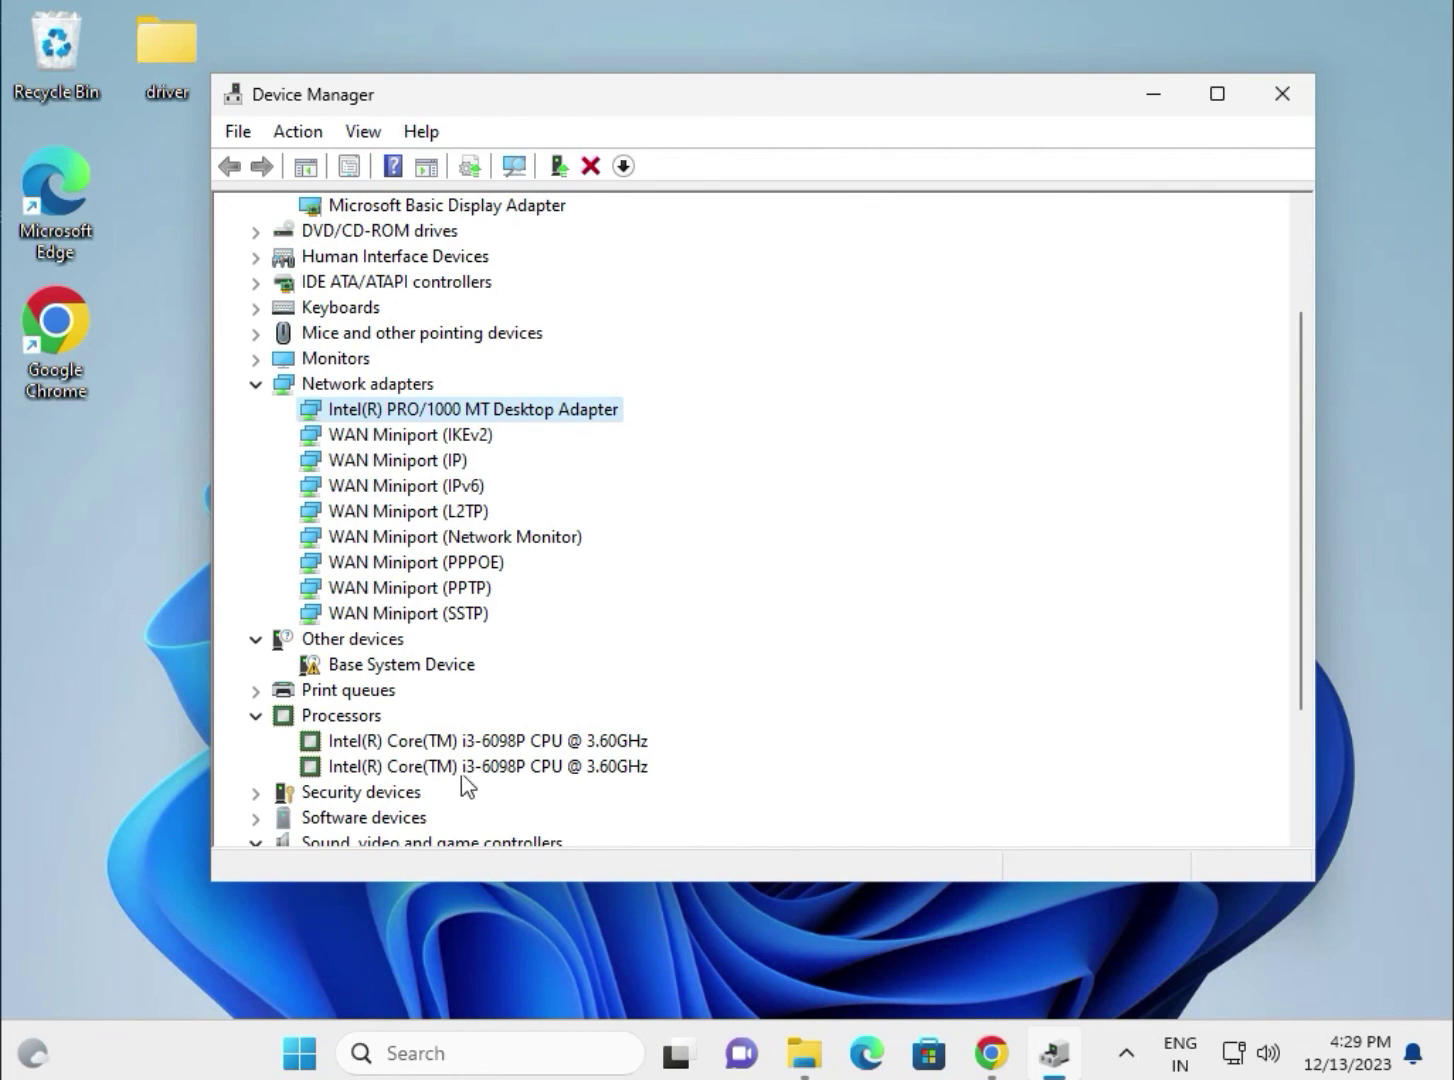
click(497, 744)
scroll(440, 815, down, 1)
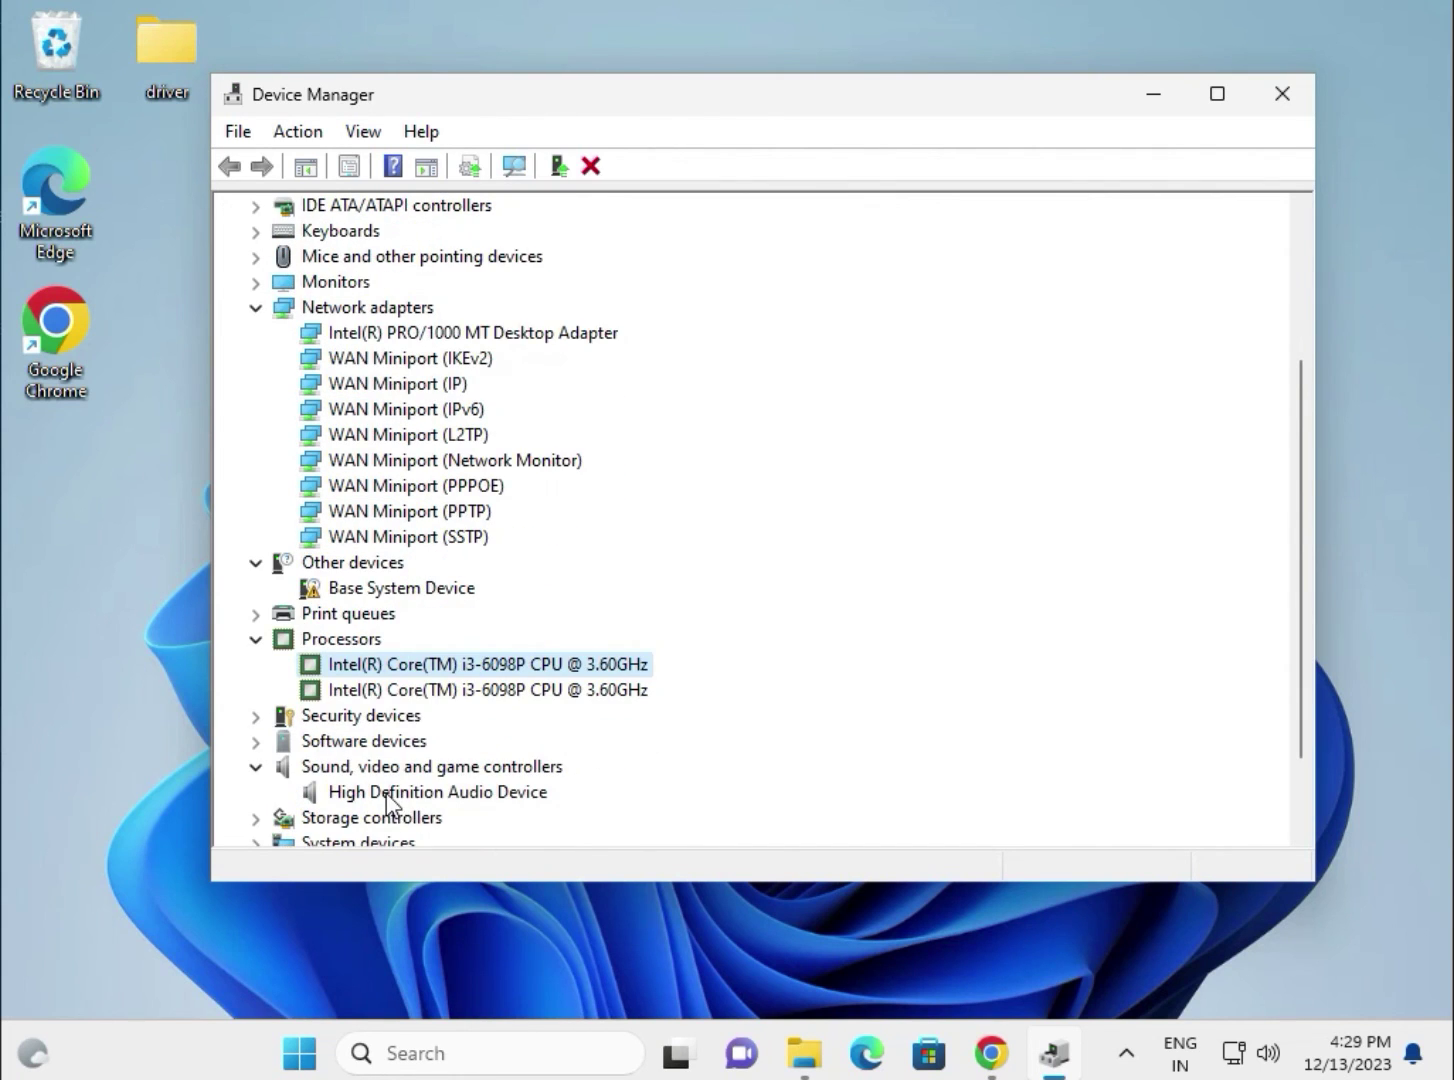